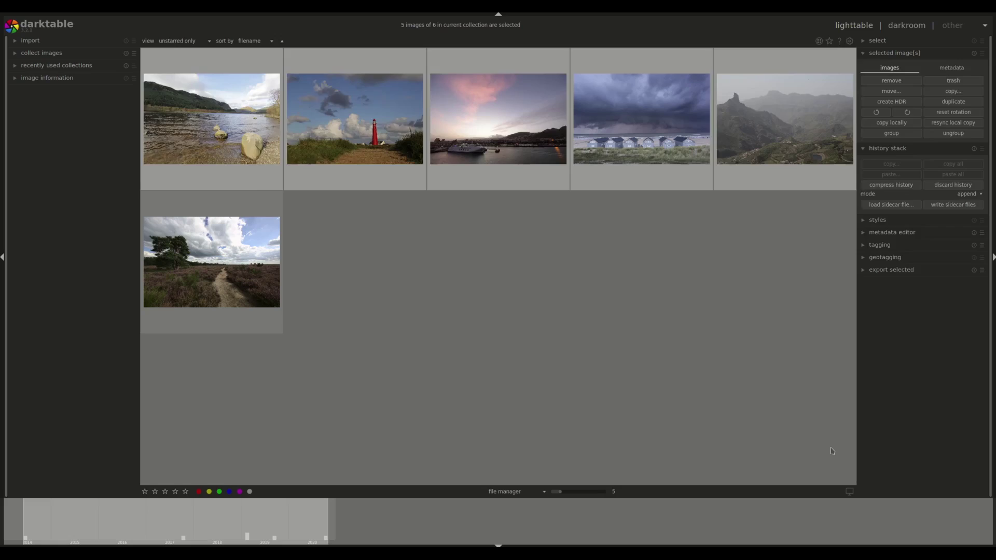
- Clear the image selection in the lighttable and expand the styles module
{"action": "left_click", "coordinate": [832, 451]}
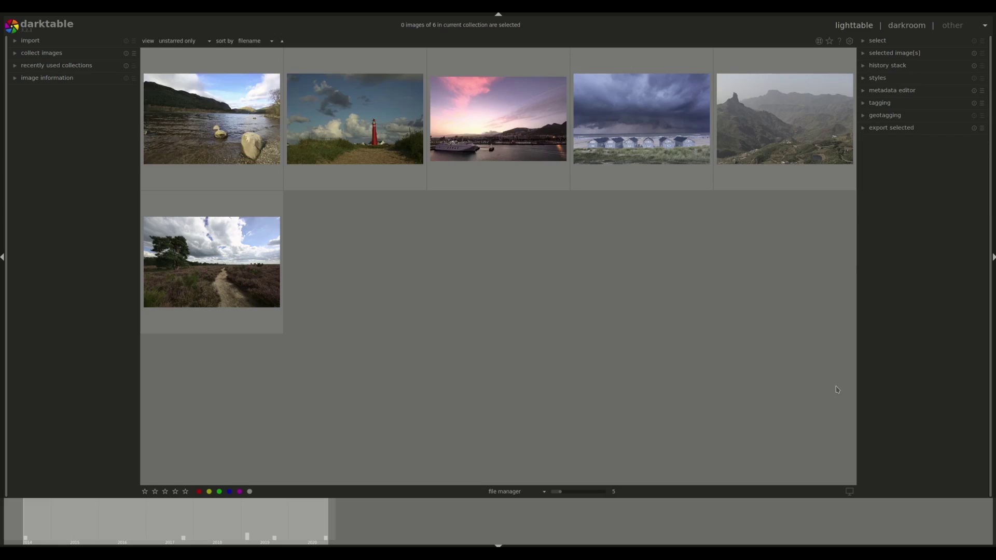
{"action": "left_click", "coordinate": [884, 79]}
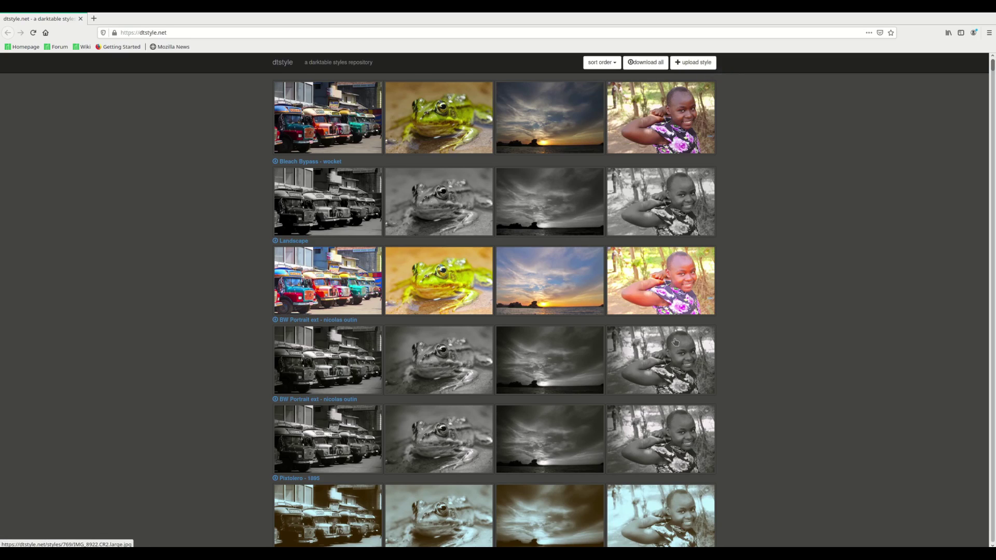
- Switch to Firefox and examine the dtstyle.net repository, checking its sort options and the preview rows of the available styles
{"action": "left_click", "coordinate": [612, 64]}
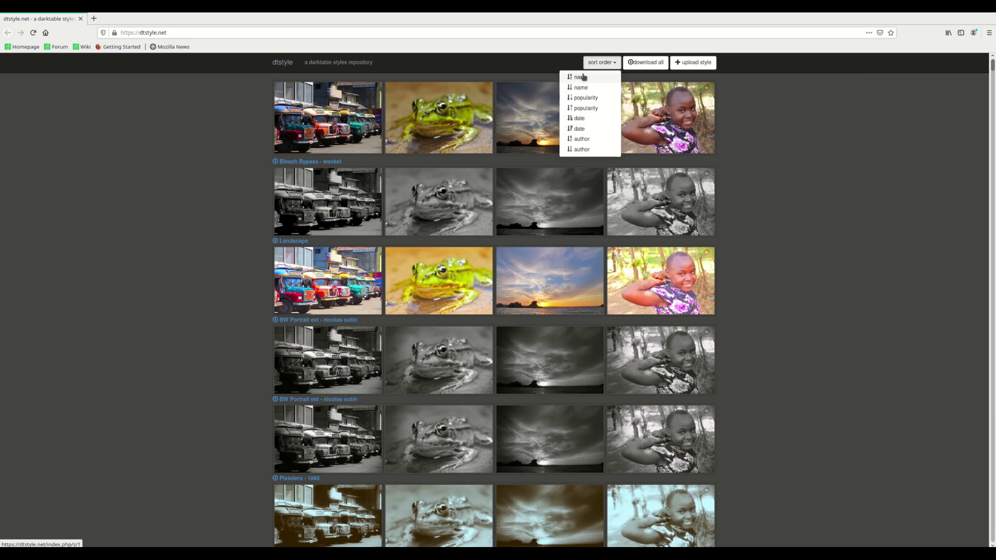
{"action": "left_click", "coordinate": [878, 294]}
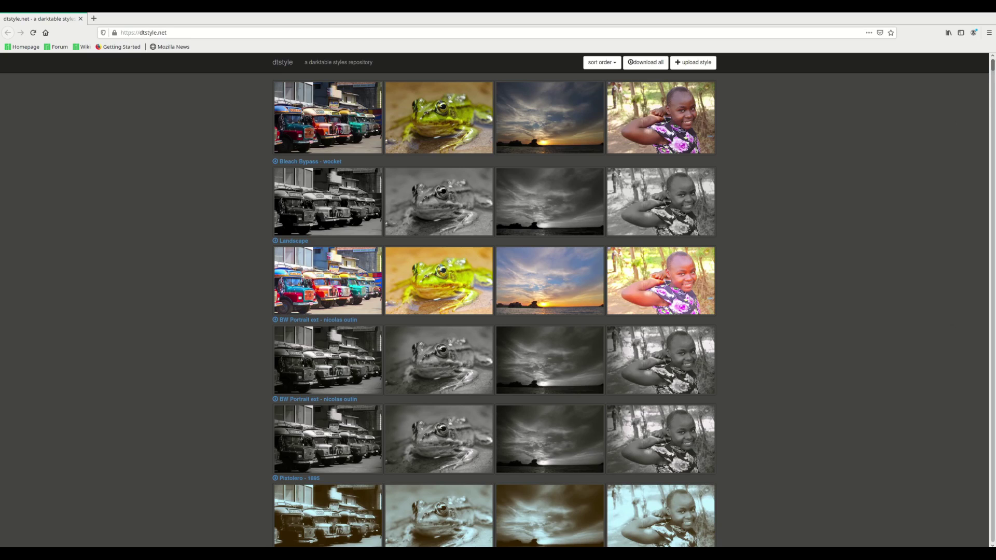
{"action": "scroll", "coordinate": [494, 311], "scroll_direction": "down", "scroll_amount": 15}
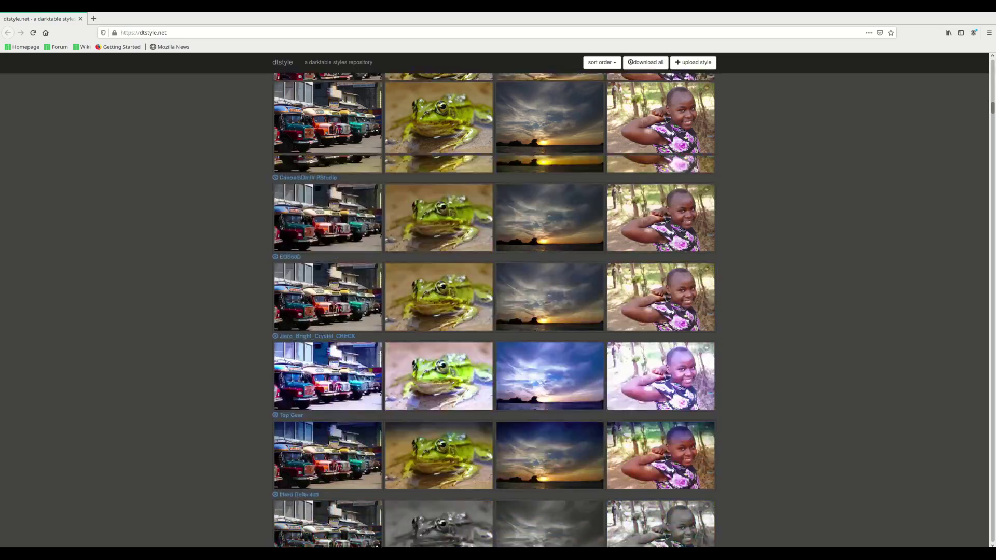
{"action": "scroll", "coordinate": [846, 201], "scroll_direction": "down", "scroll_amount": 10}
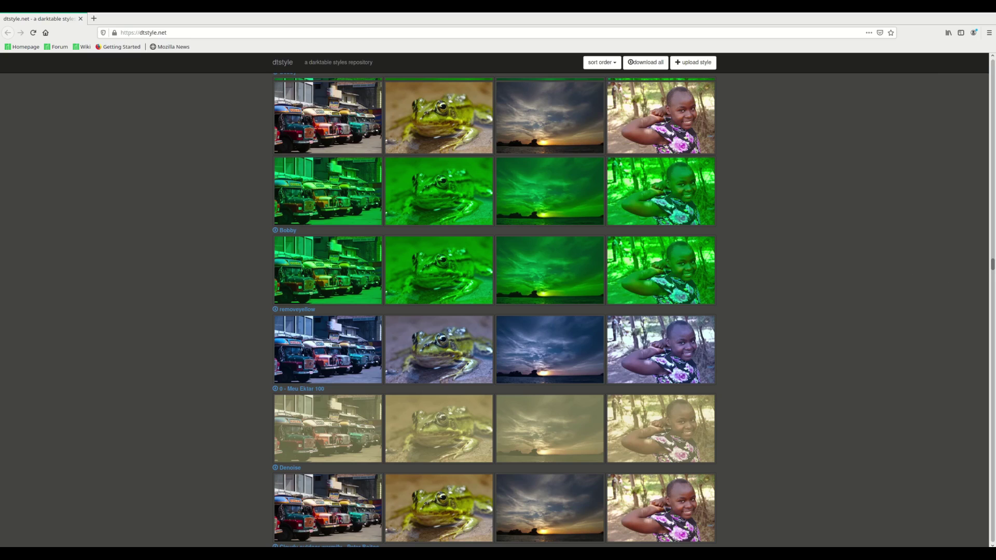
{"action": "left_click_drag", "start_coordinate": [993, 267], "coordinate": [994, 276]}
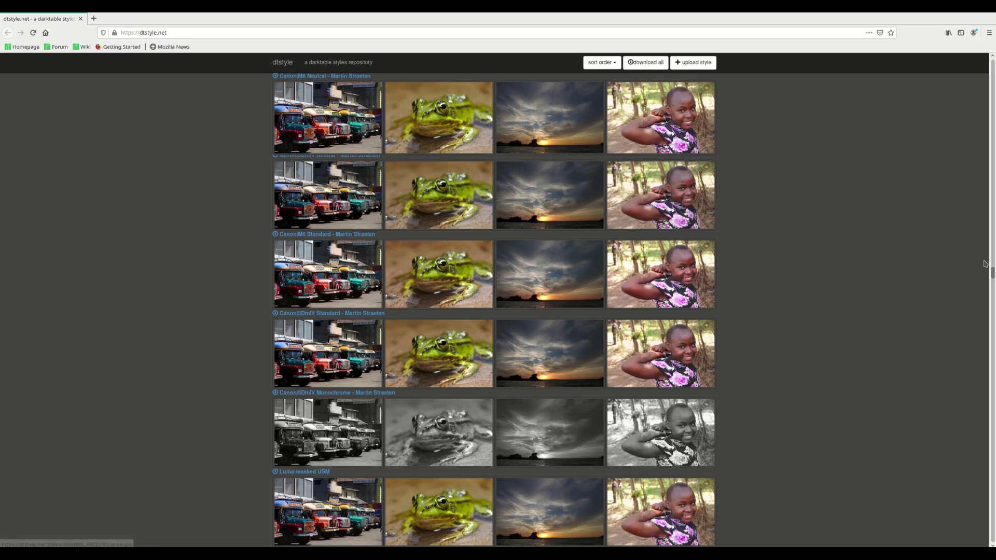
{"action": "left_click_drag", "start_coordinate": [994, 276], "coordinate": [993, 297]}
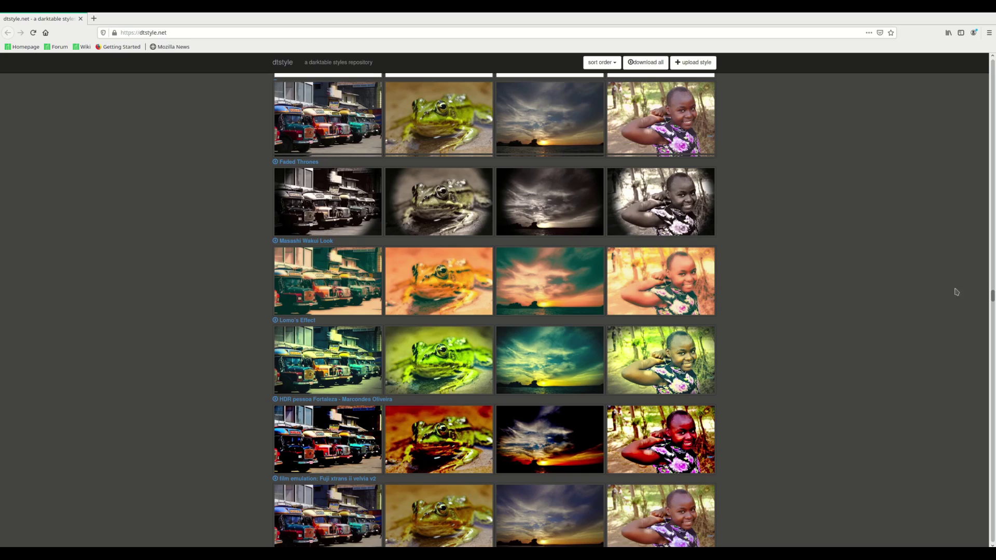
{"action": "mouse_move", "coordinate": [993, 297]}
{"action": "left_mouse_down"}
{"action": "mouse_move", "coordinate": [993, 176]}
{"action": "mouse_move", "coordinate": [993, 315]}
{"action": "left_mouse_up"}
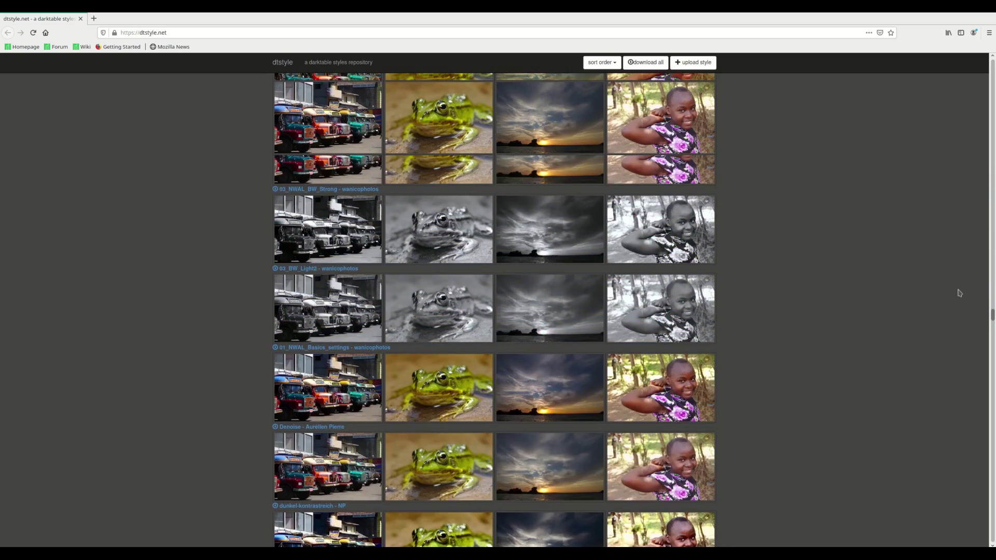
{"action": "scroll", "coordinate": [938, 297], "scroll_direction": "down", "scroll_amount": 3}
{"action": "scroll", "coordinate": [940, 300], "scroll_direction": "down", "scroll_amount": 2}
{"action": "scroll", "coordinate": [940, 301], "scroll_direction": "down", "scroll_amount": 6}
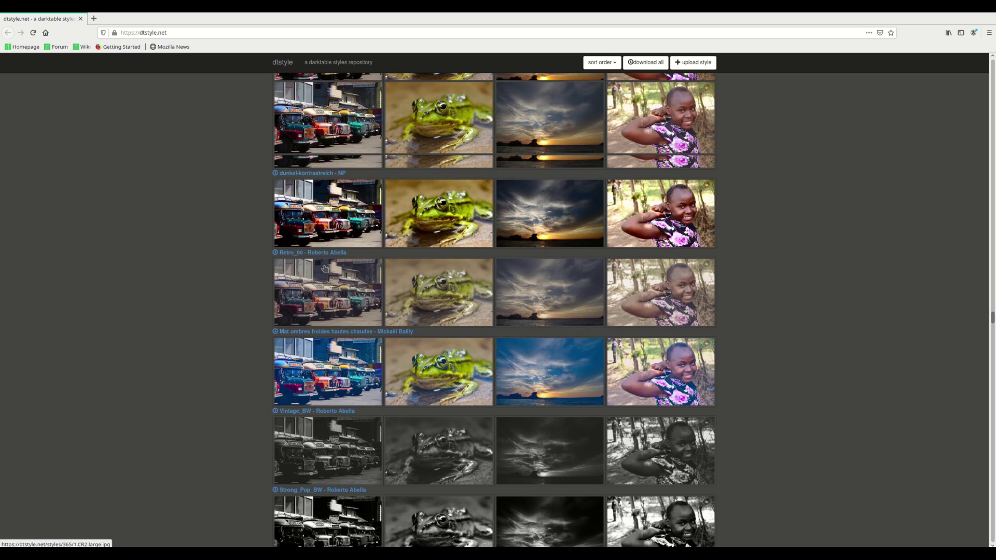
- Open the details of the Retro_00 style and download Retro_00.dtstyle, saving the file to disk
{"action": "left_click", "coordinate": [298, 255]}
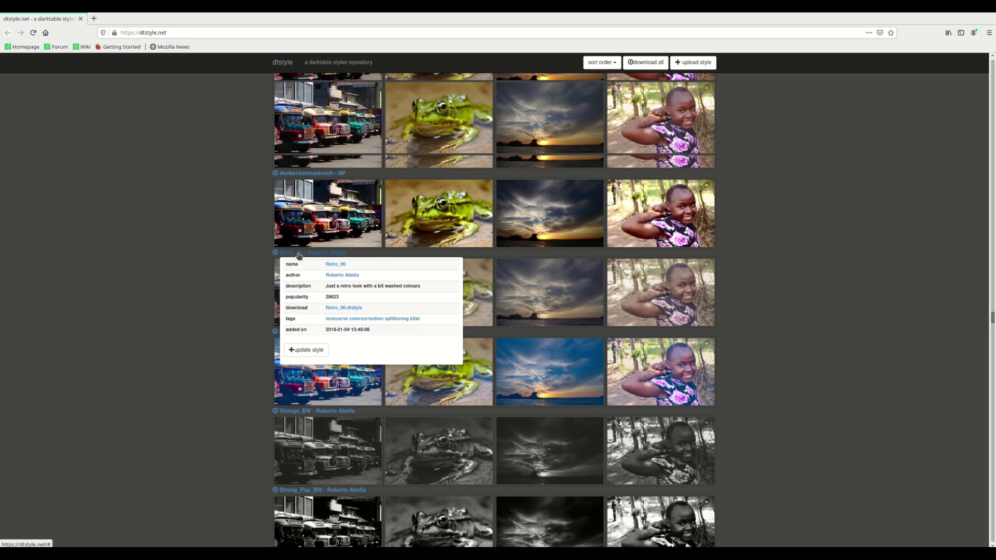
{"action": "left_click", "coordinate": [346, 308]}
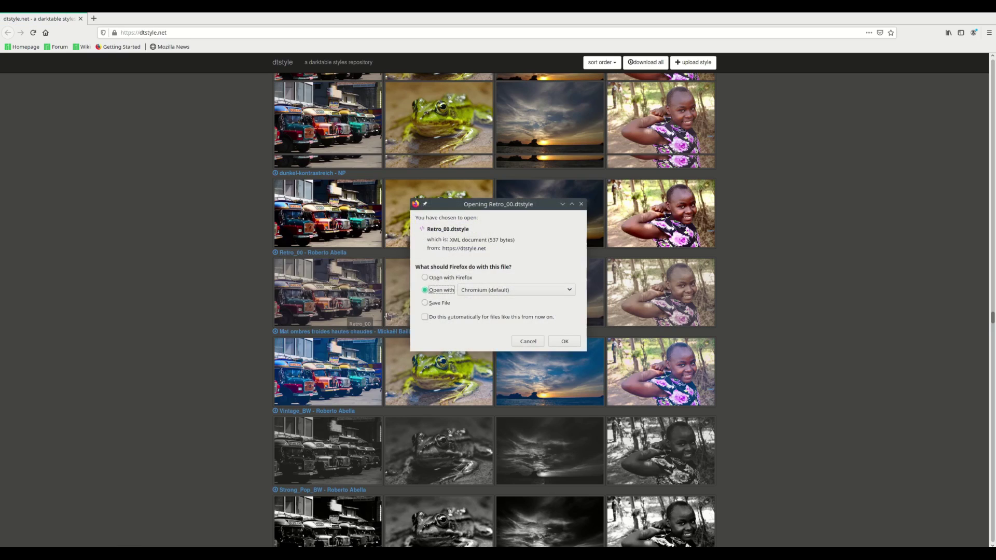
{"action": "left_click", "coordinate": [445, 305]}
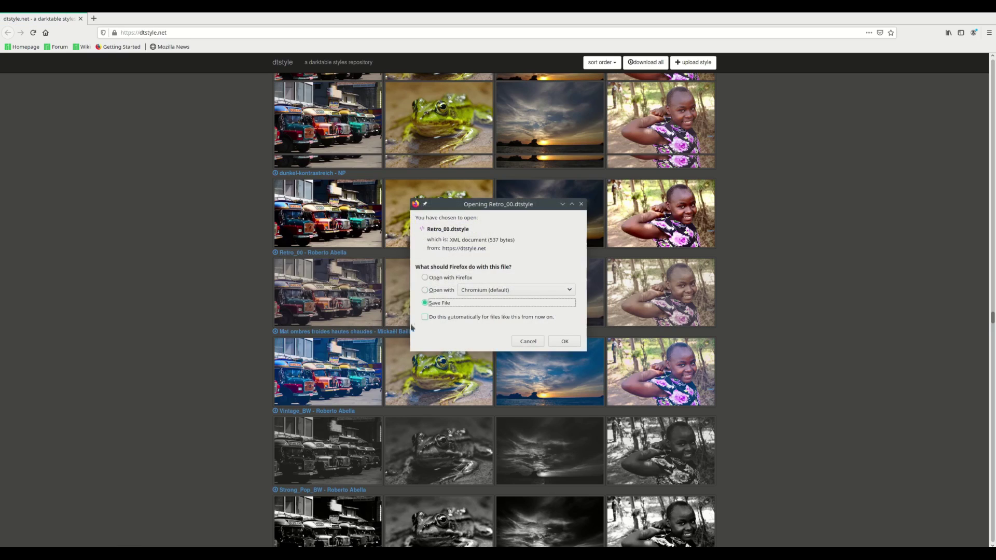
{"action": "left_click", "coordinate": [571, 343]}
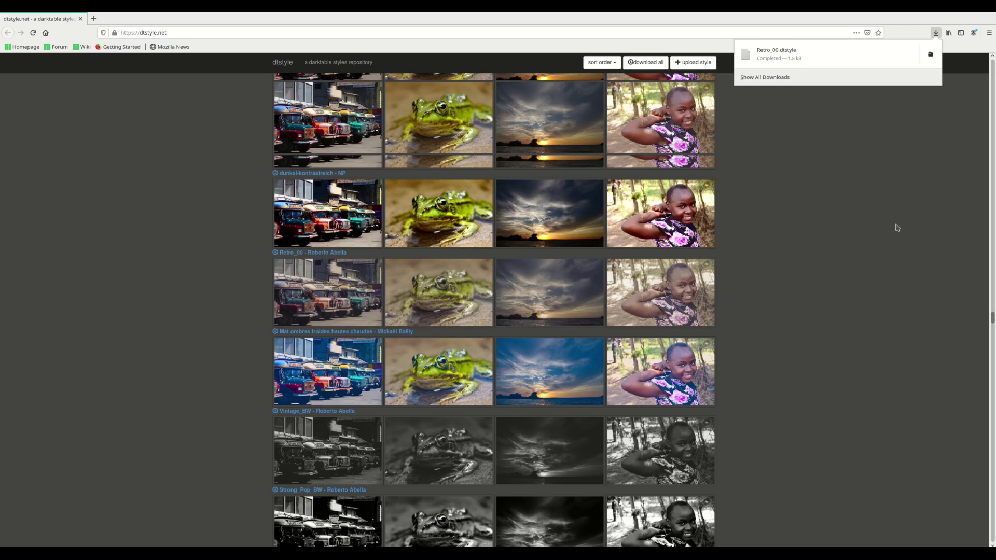
- Switch back to darktable and import the style file Retro_00.dtstyle from the Downloads folder
{"action": "key", "text": "alt+Tab"}
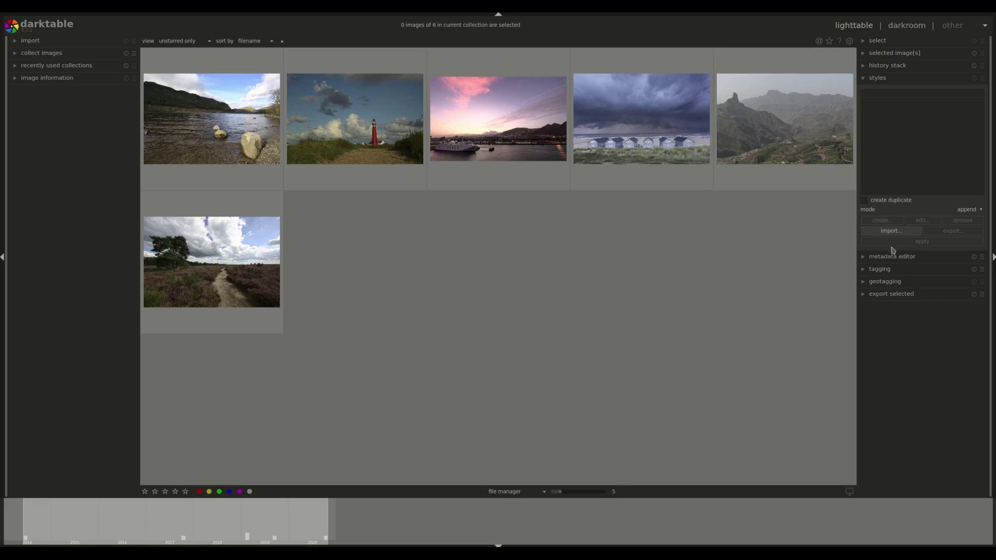
{"action": "left_click", "coordinate": [901, 234]}
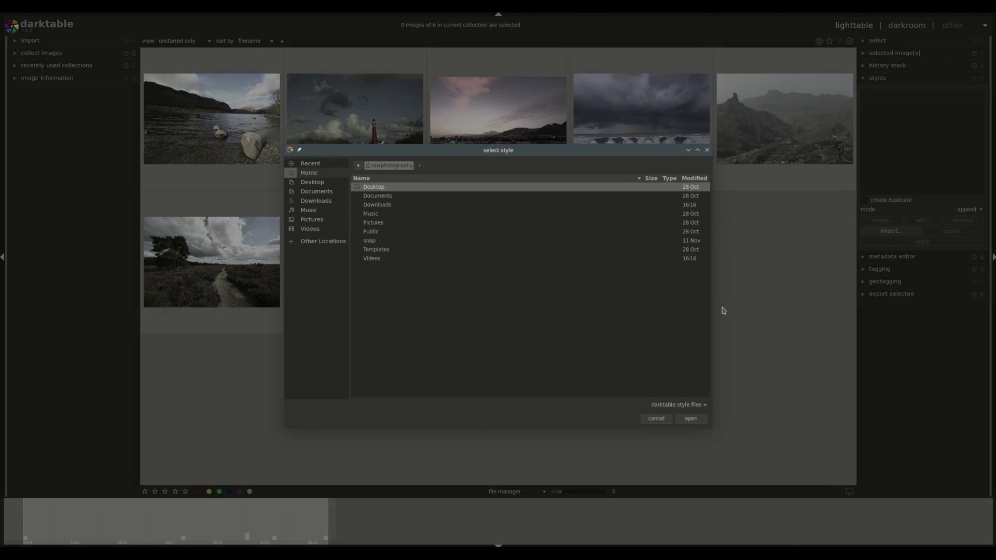
{"action": "double_click", "coordinate": [396, 208]}
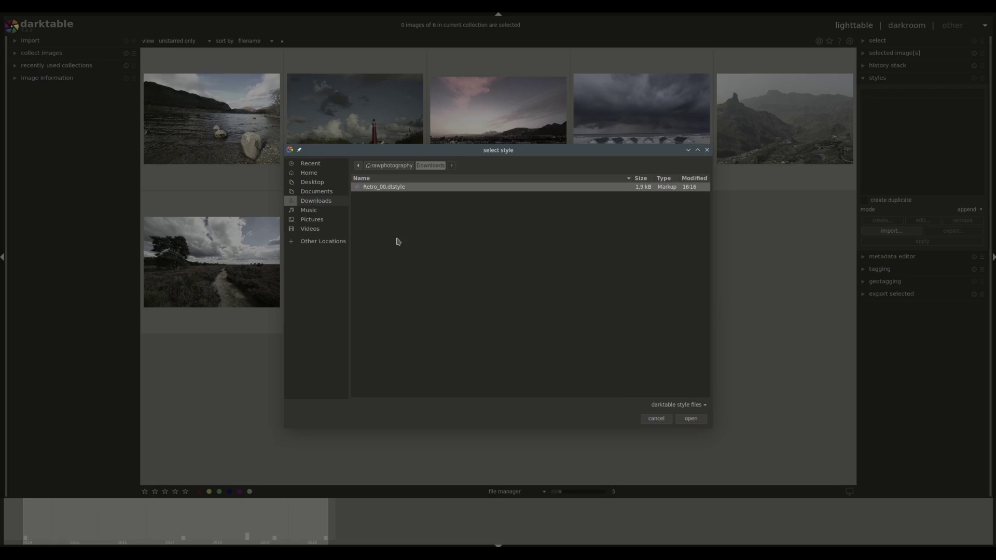
{"action": "left_click", "coordinate": [698, 422]}
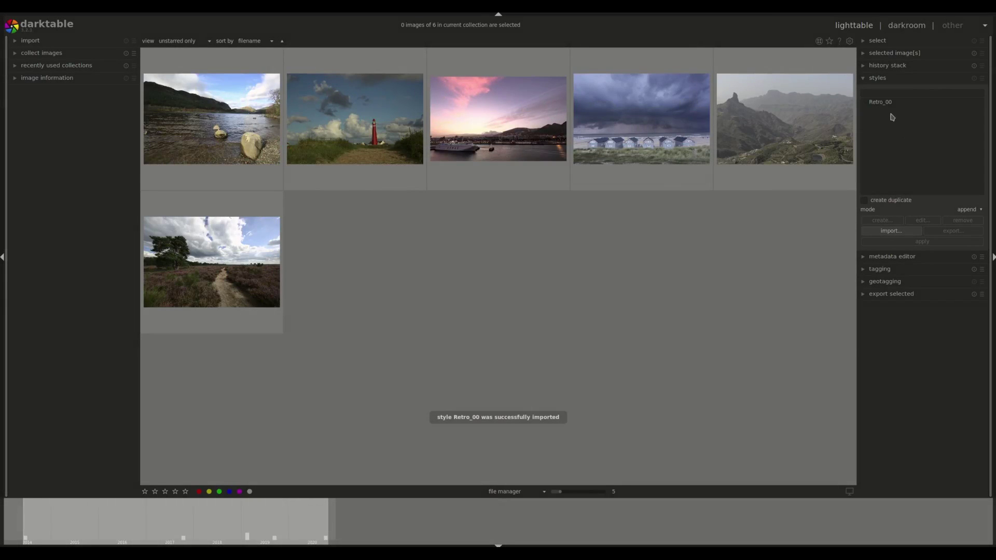
- Apply the Retro_00 style to the first photo, the lake with rocks
{"action": "left_click", "coordinate": [207, 125]}
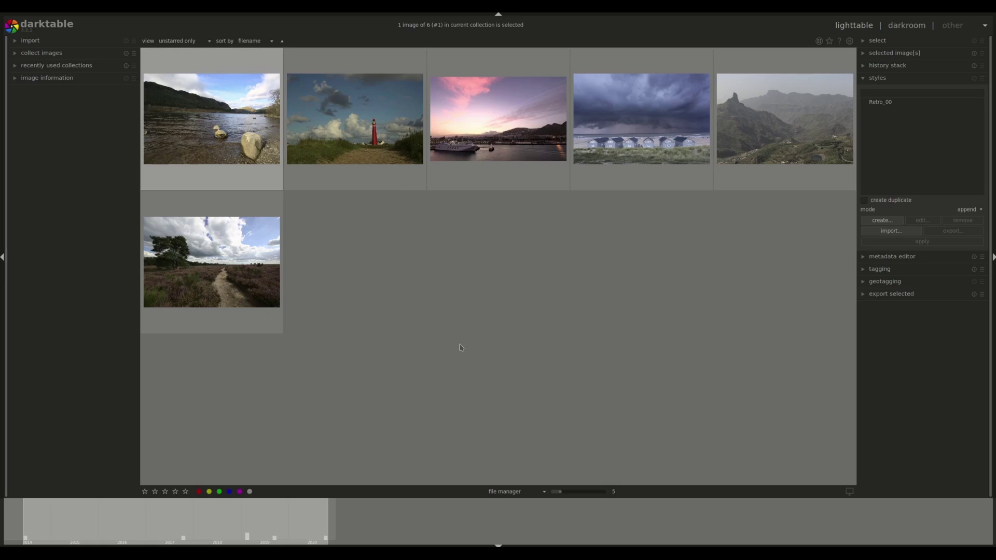
{"action": "left_click", "coordinate": [897, 105]}
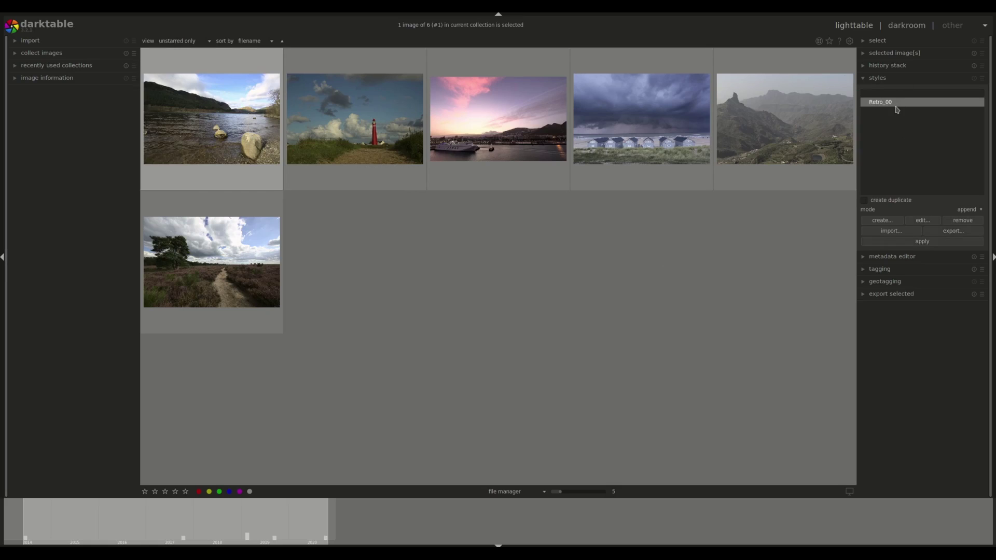
{"action": "left_click", "coordinate": [918, 242]}
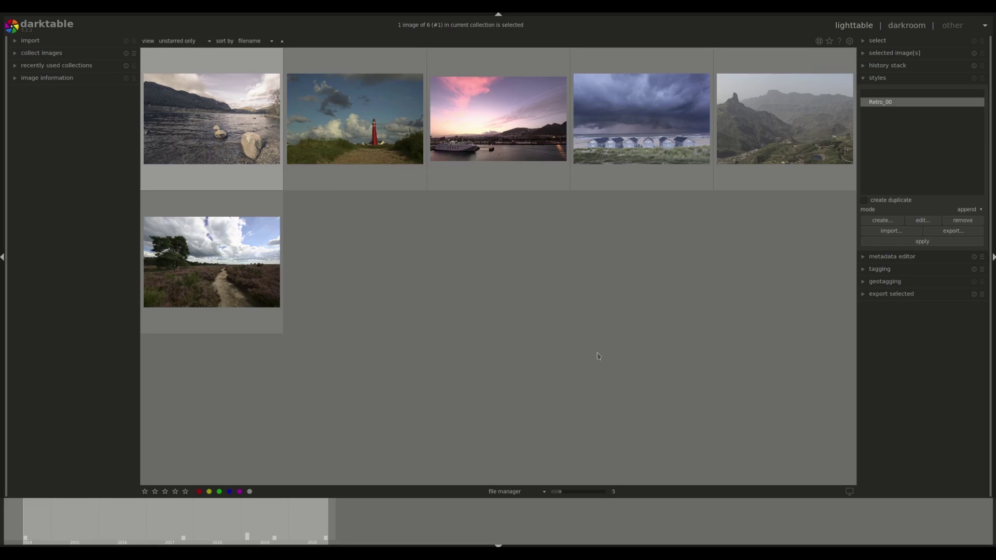
- Apply the Retro_00 style to the lighthouse, harbour sunset and beach huts photos together
{"action": "left_click", "coordinate": [396, 164]}
{"action": "left_click", "coordinate": [646, 160]}
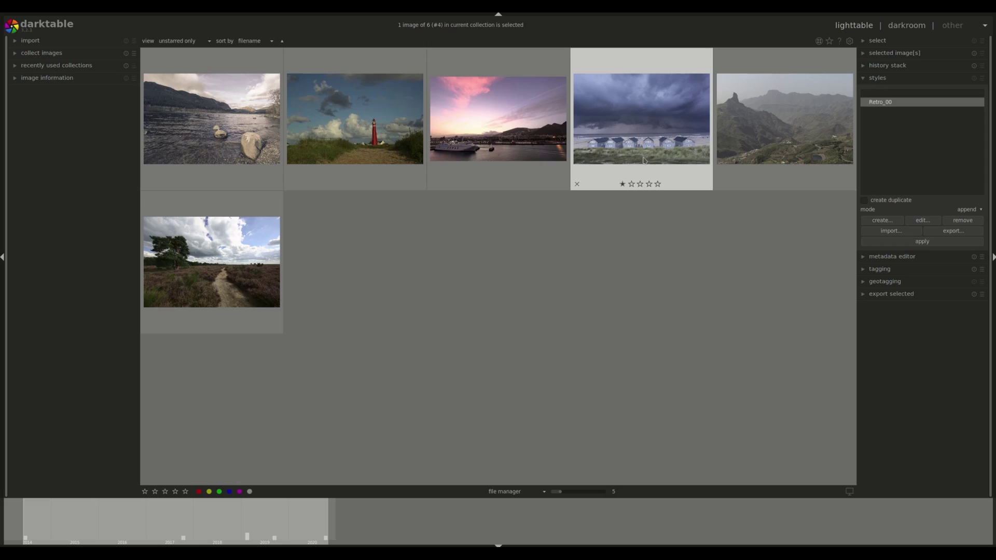
{"action": "left_click", "coordinate": [500, 140], "text": "ctrl"}
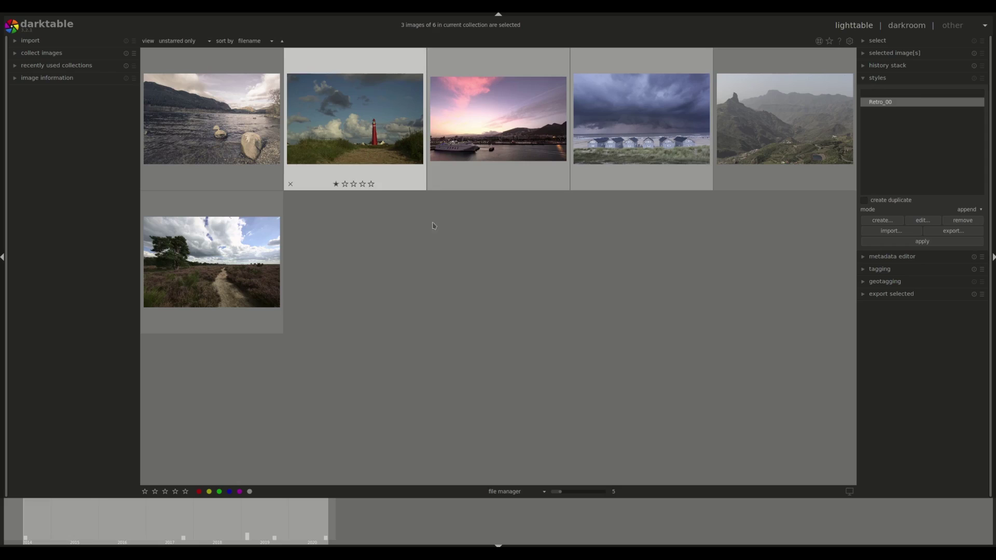
{"action": "left_click", "coordinate": [954, 242]}
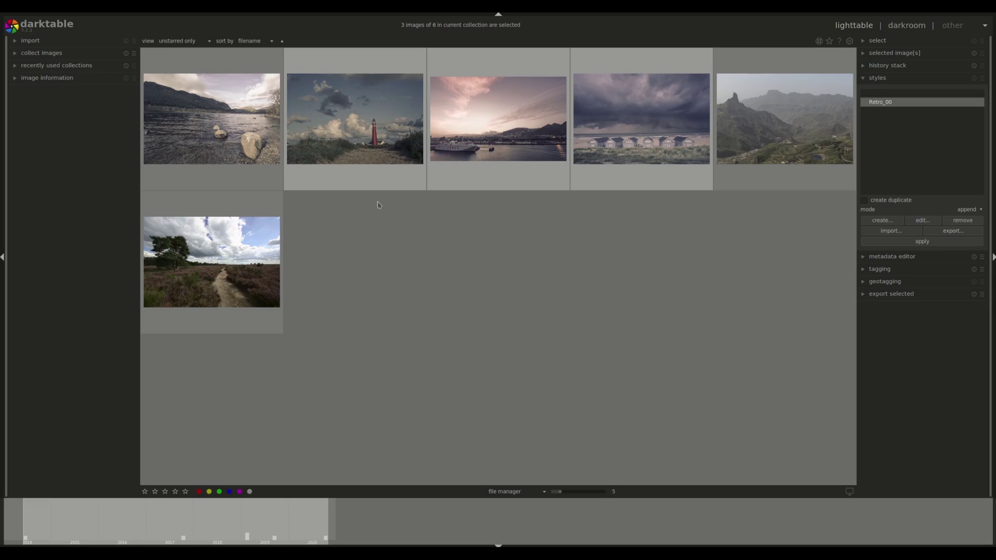
- Open the lighthouse photo in the darkroom and display its edit history and active modules
{"action": "double_click", "coordinate": [374, 127]}
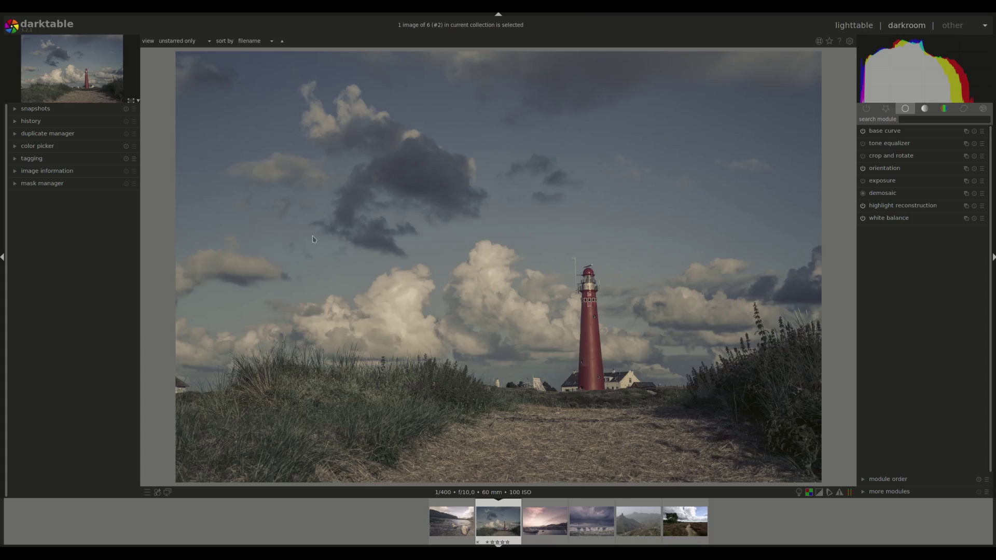
{"action": "left_click", "coordinate": [27, 123]}
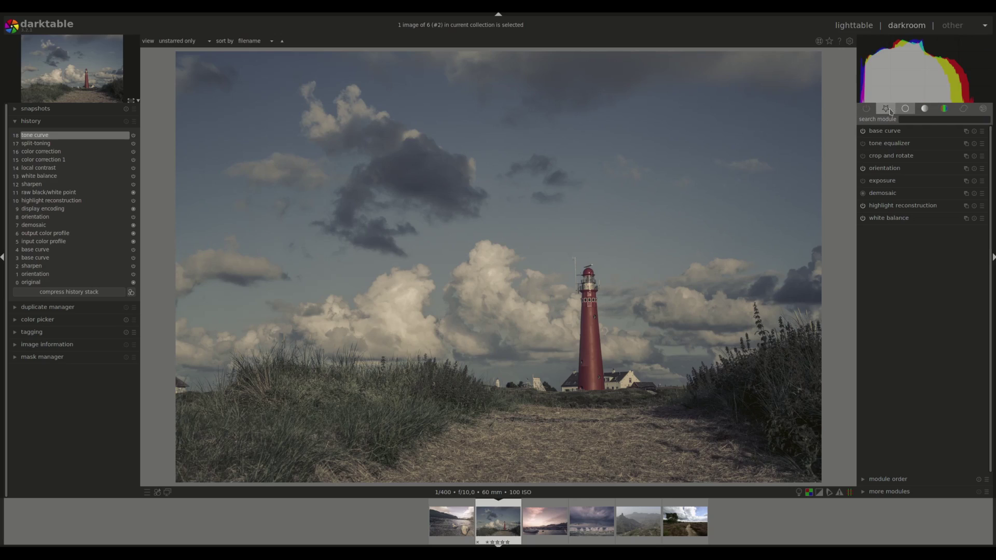
{"action": "left_click", "coordinate": [867, 109]}
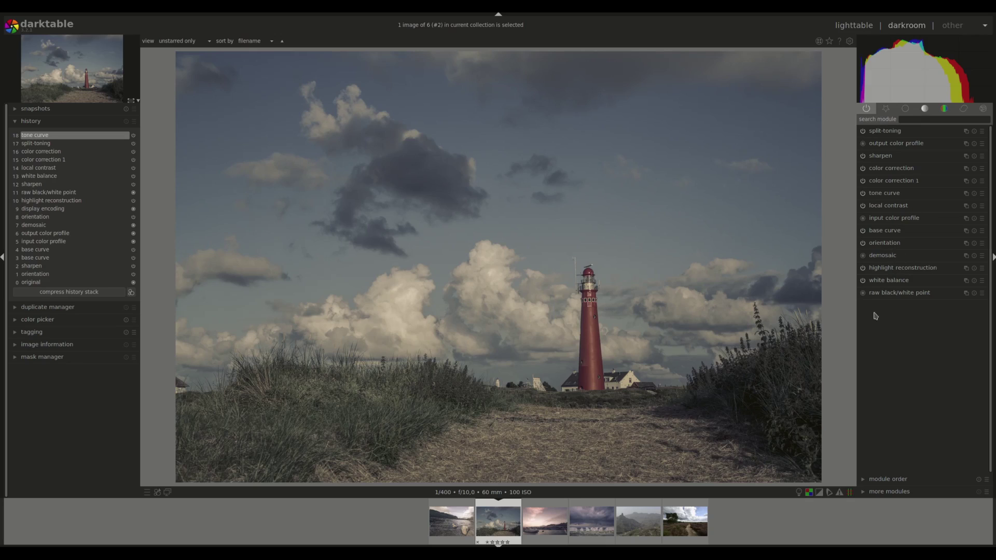
- Set the amount in the lighthouse photo's sharpen module to 1 and collapse the module
{"action": "left_click", "coordinate": [885, 157]}
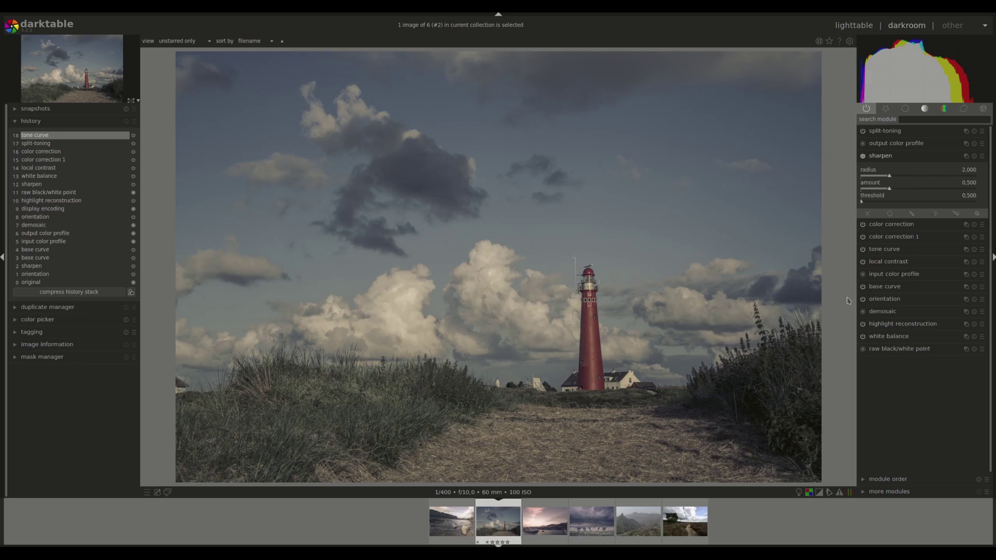
{"action": "right_click", "coordinate": [971, 184]}
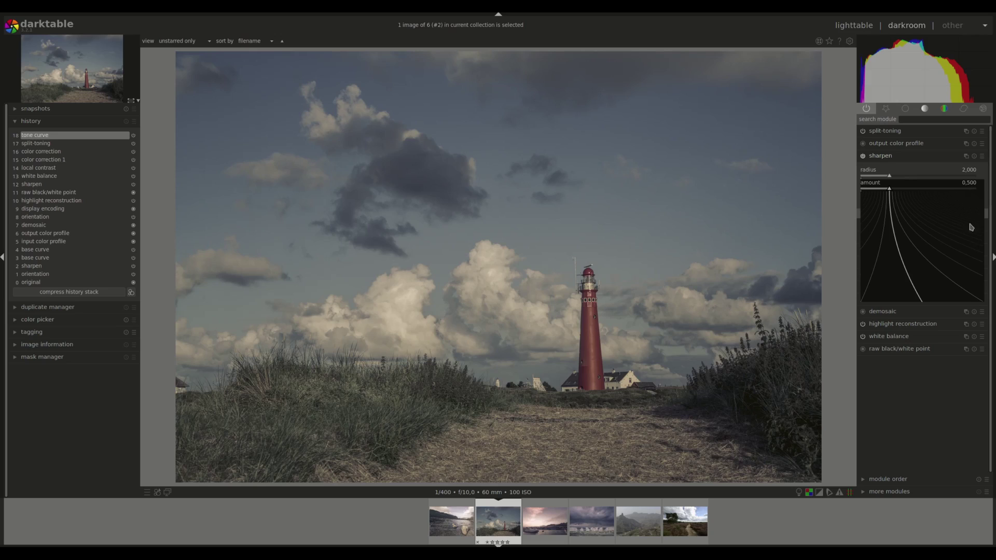
{"action": "type", "text": "1"}
{"action": "key", "text": "Return"}
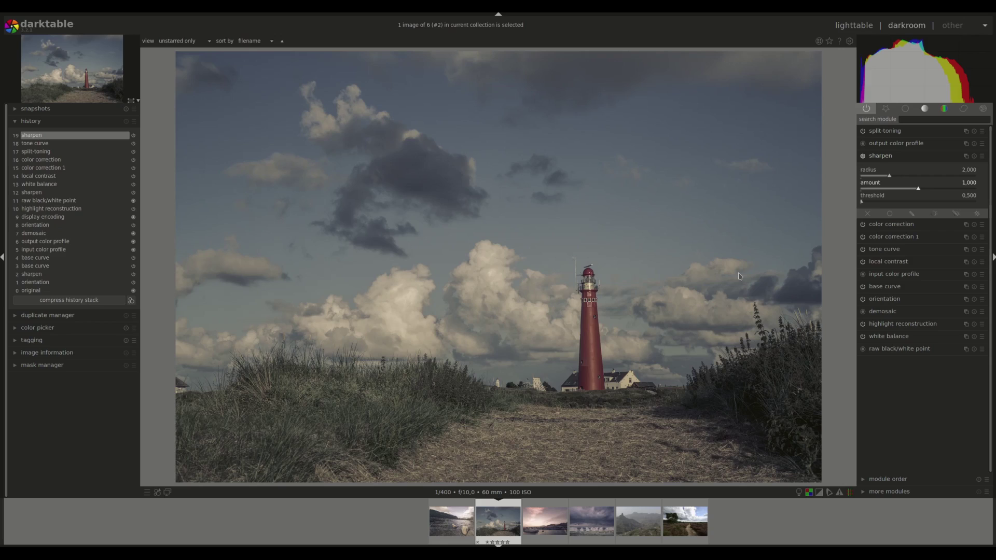
{"action": "left_click", "coordinate": [888, 158]}
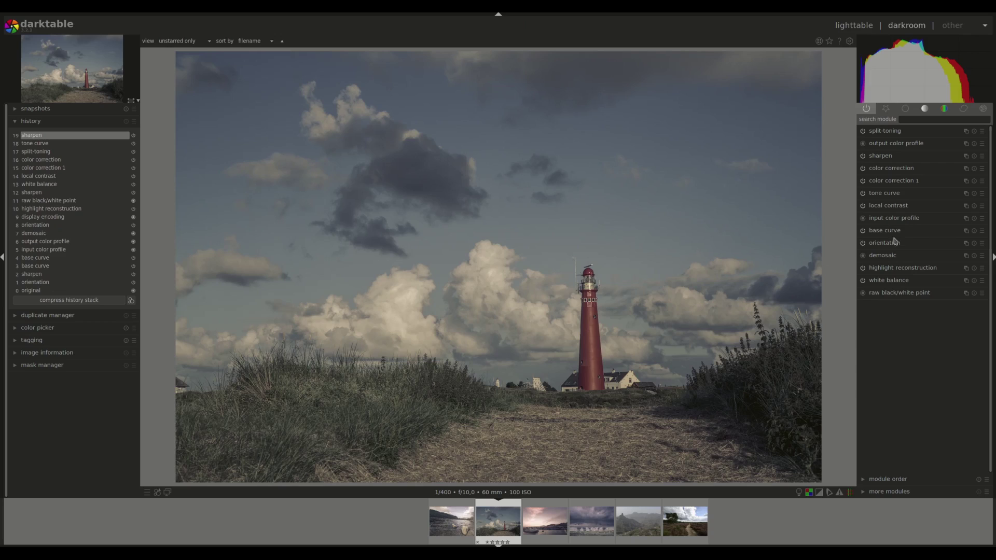
- Set the detail in the local contrast module to 100%, collapse the module and return to the lighttable
{"action": "left_click", "coordinate": [892, 207]}
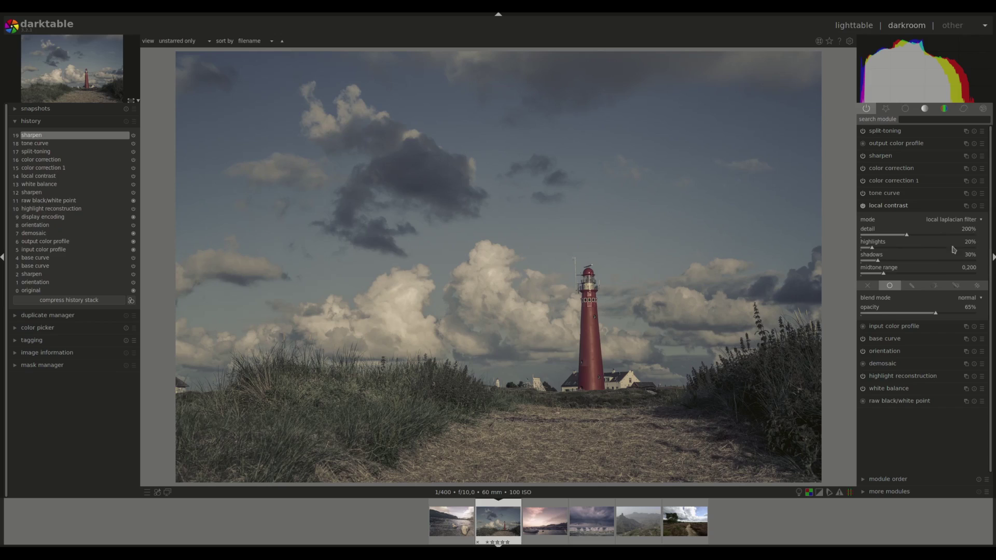
{"action": "right_click", "coordinate": [971, 232]}
{"action": "type", "text": "100"}
{"action": "key", "text": "Return"}
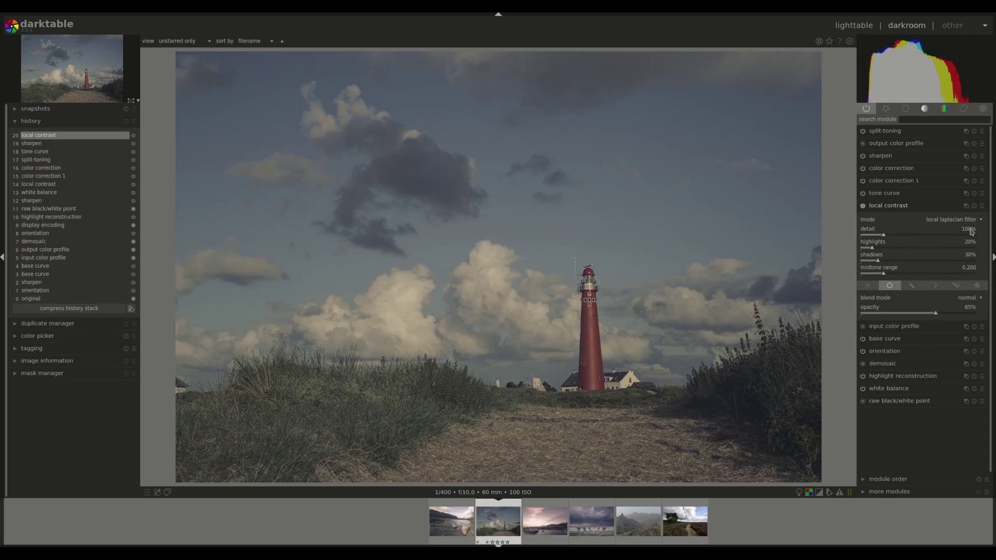
{"action": "left_click", "coordinate": [887, 207]}
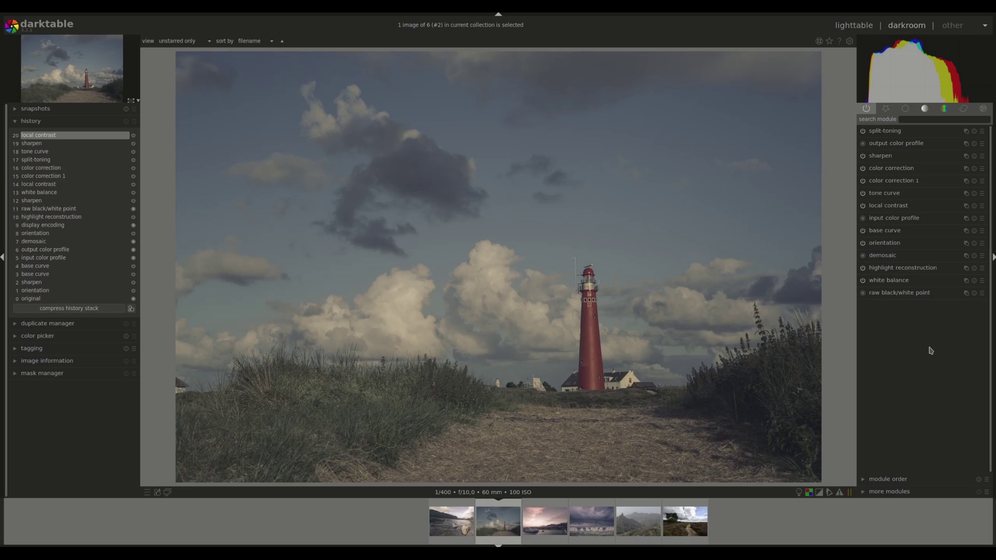
{"action": "left_click", "coordinate": [855, 26]}
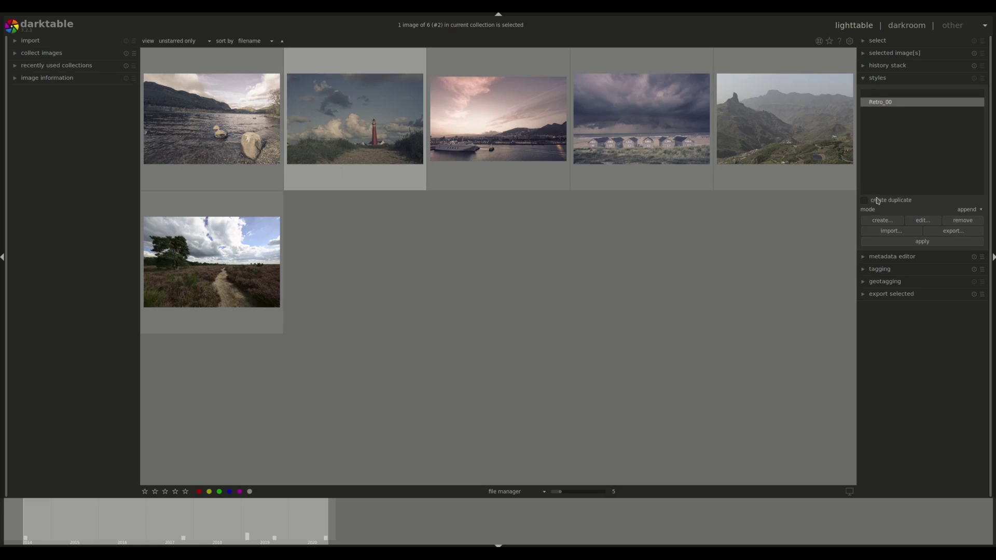
- Create a new style named Retro_Personal from the lighthouse photo's edits, including all listed modules
{"action": "left_click", "coordinate": [898, 223]}
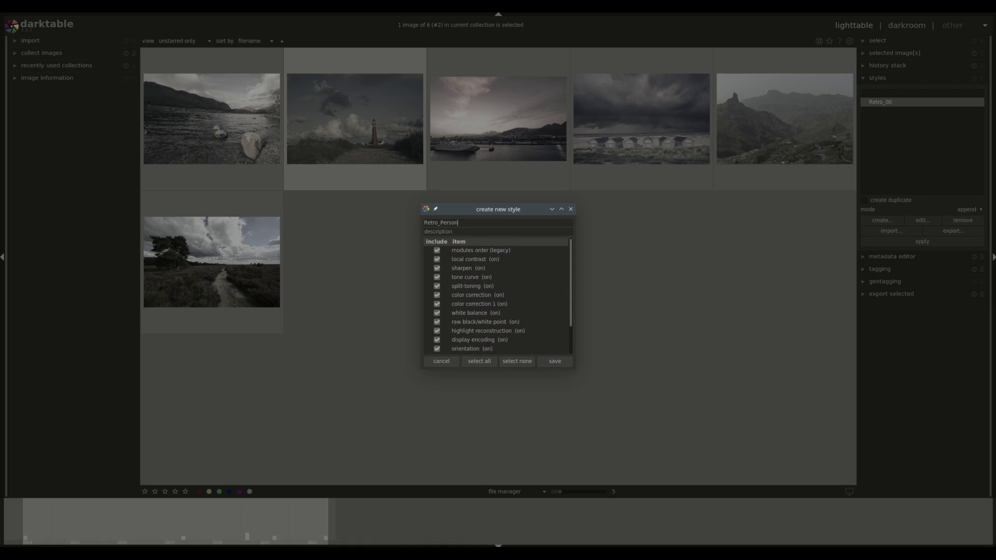
{"action": "left_click", "coordinate": [464, 231]}
{"action": "left_click", "coordinate": [555, 361]}
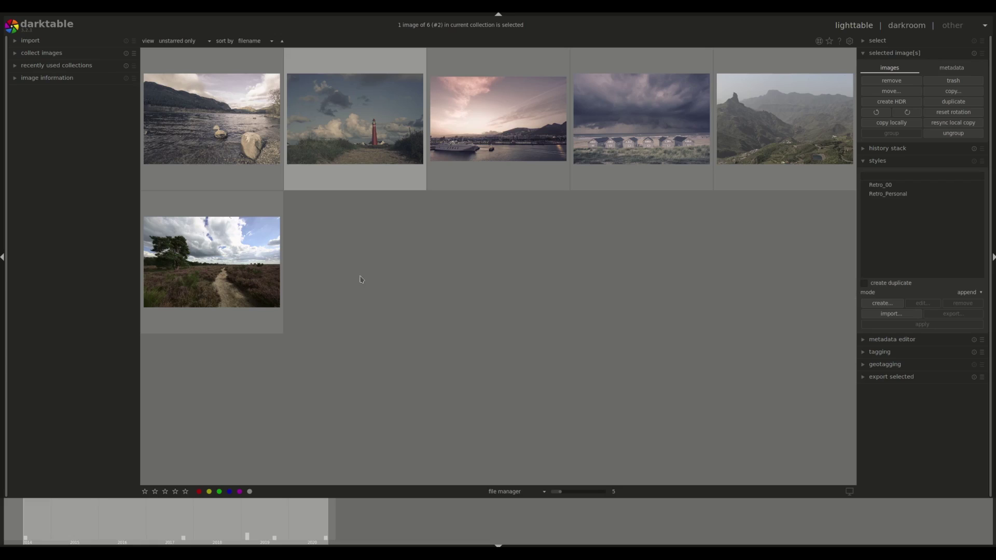
- Apply the Retro_Personal style to the heath path photo with the option to create a duplicate enabled
{"action": "left_click", "coordinate": [210, 270]}
{"action": "left_click", "coordinate": [887, 285]}
{"action": "left_click", "coordinate": [893, 194]}
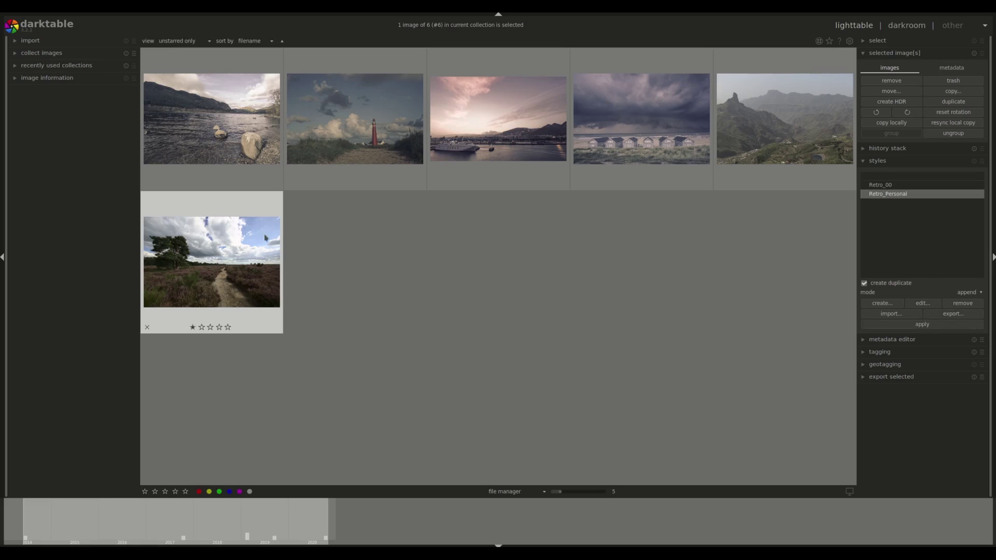
{"action": "left_click", "coordinate": [927, 326]}
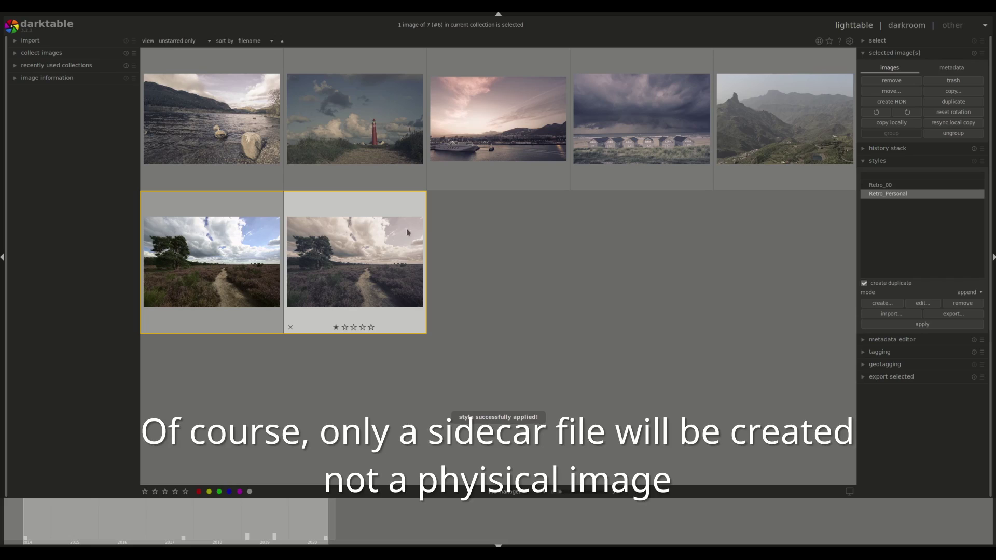
- Open the styled heath path duplicate in the darkroom and turn on its color balance module
{"action": "double_click", "coordinate": [367, 282]}
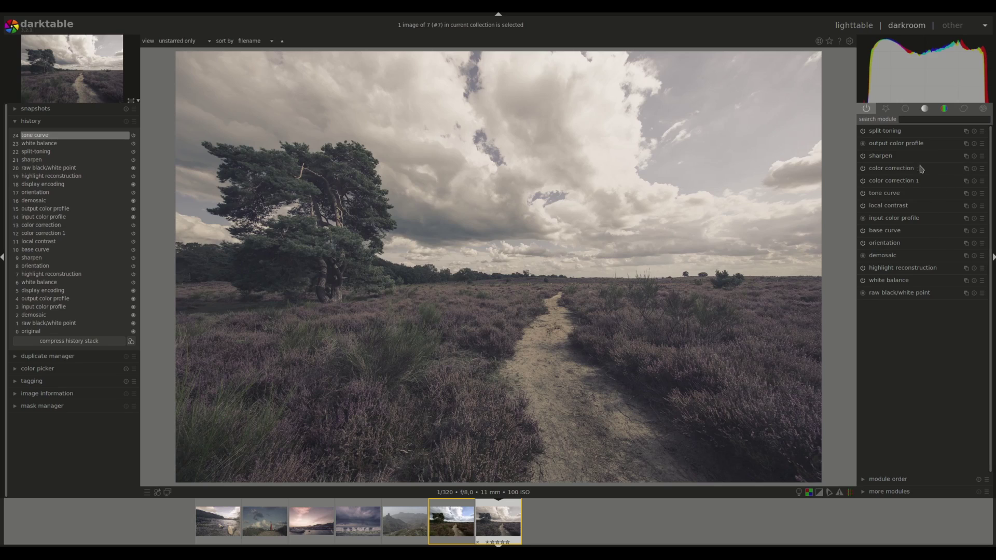
{"action": "left_click", "coordinate": [944, 109]}
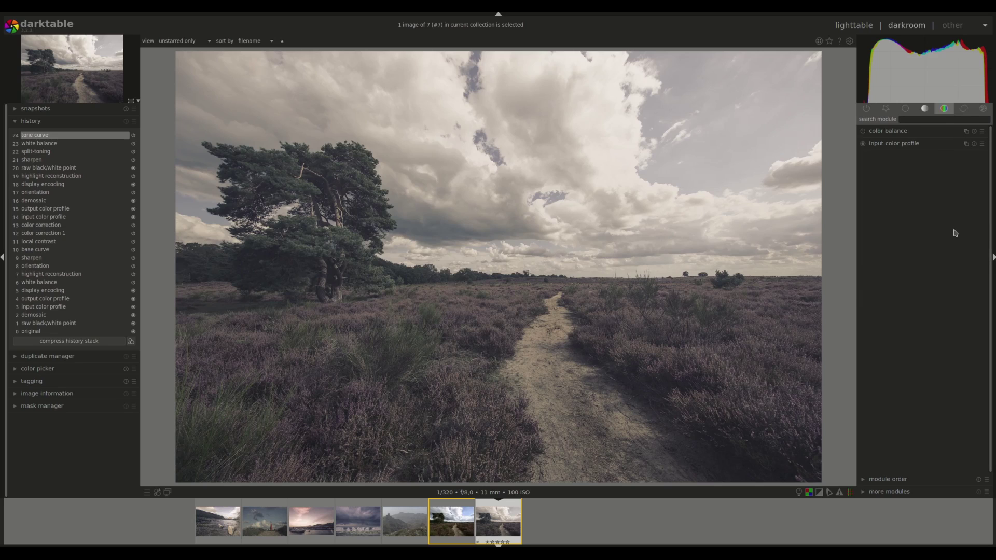
{"action": "left_click", "coordinate": [886, 132]}
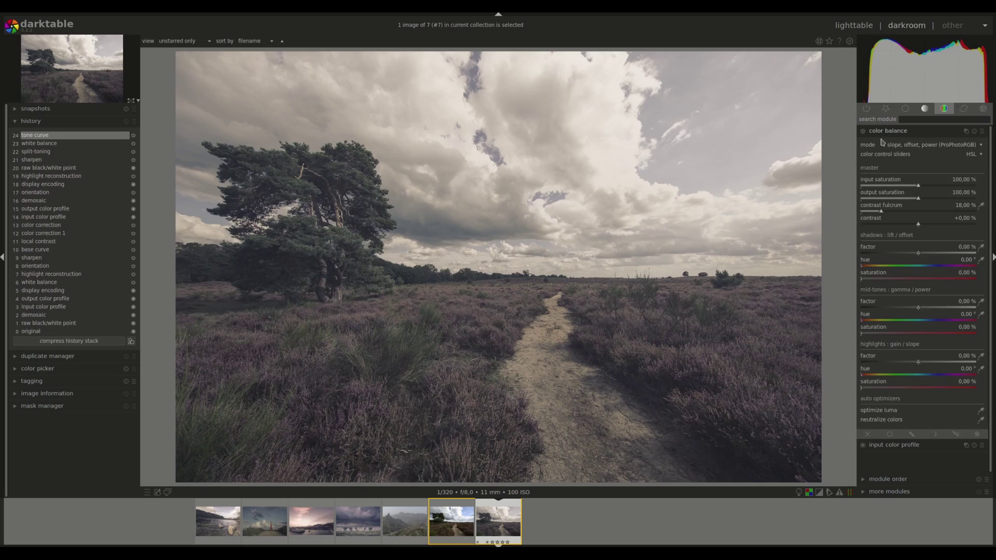
{"action": "left_click", "coordinate": [863, 131]}
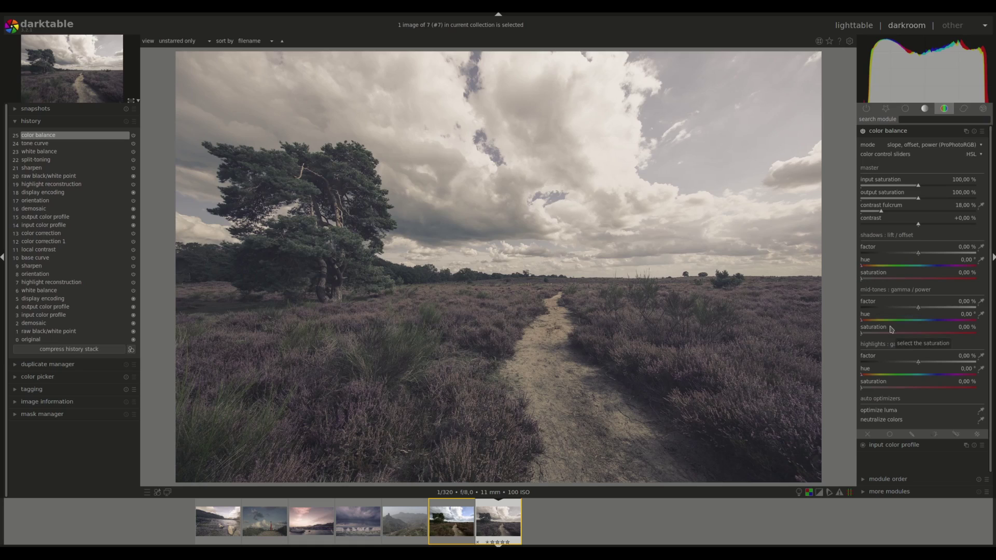
- Set the color balance shadows to hue 109.49° and saturation 1.15%, collapse the module and return to the lighttable
{"action": "mouse_move", "coordinate": [861, 268]}
{"action": "left_mouse_down"}
{"action": "mouse_move", "coordinate": [897, 270]}
{"action": "mouse_move", "coordinate": [894, 284]}
{"action": "left_mouse_up"}
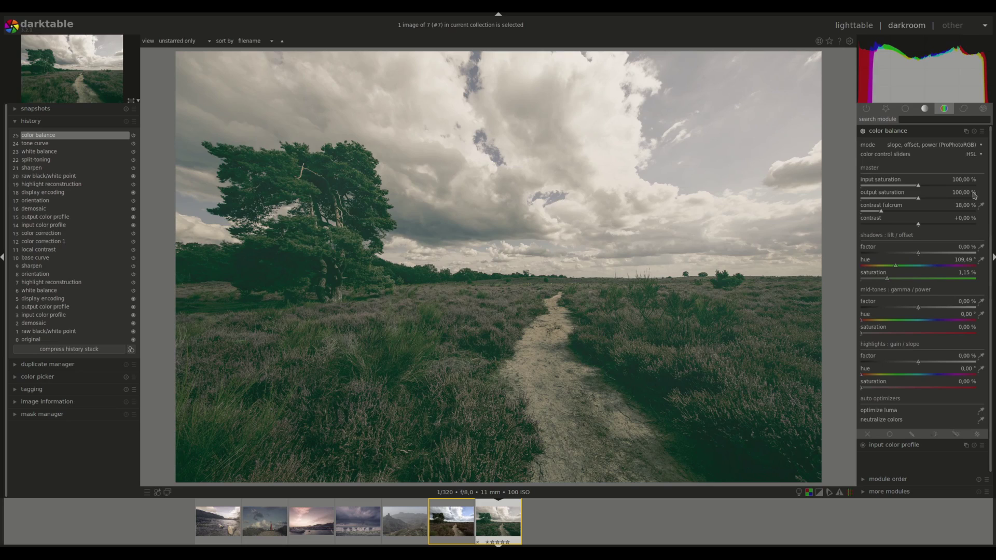
{"action": "left_click", "coordinate": [888, 133]}
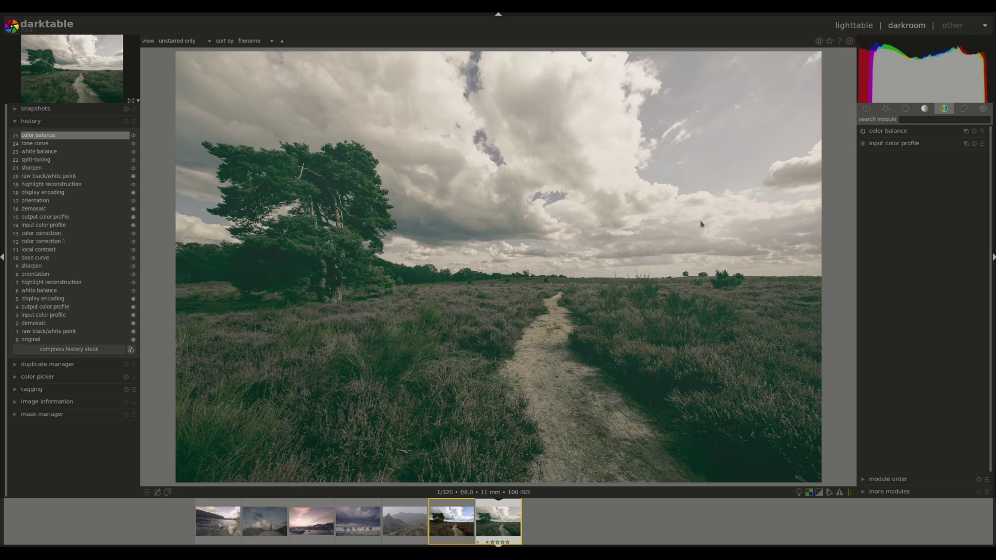
{"action": "key", "text": "l"}
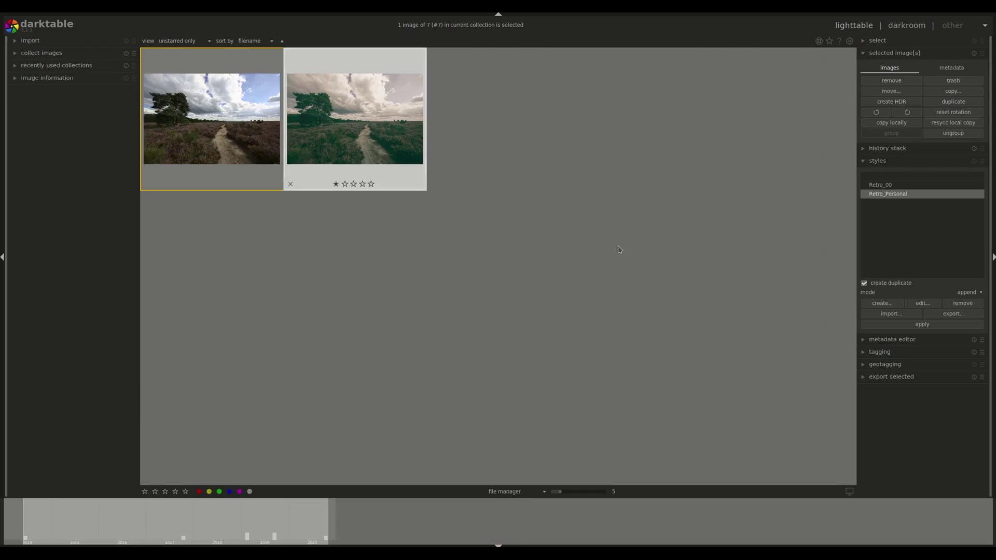
- Edit the Retro_Personal style to include the heath path duplicate's color balance module and save it
{"action": "scroll", "coordinate": [550, 270], "scroll_direction": "up", "scroll_amount": 1}
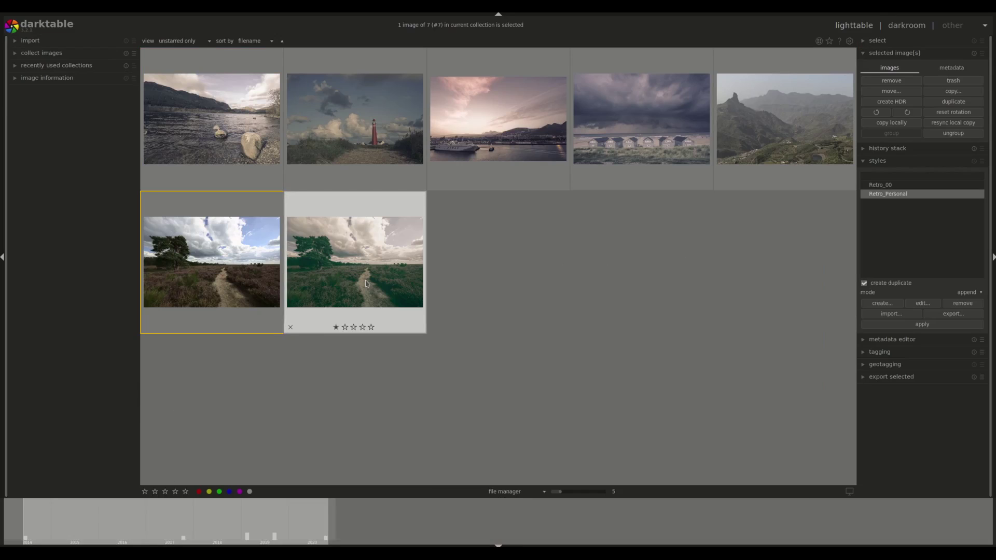
{"action": "left_click", "coordinate": [922, 303]}
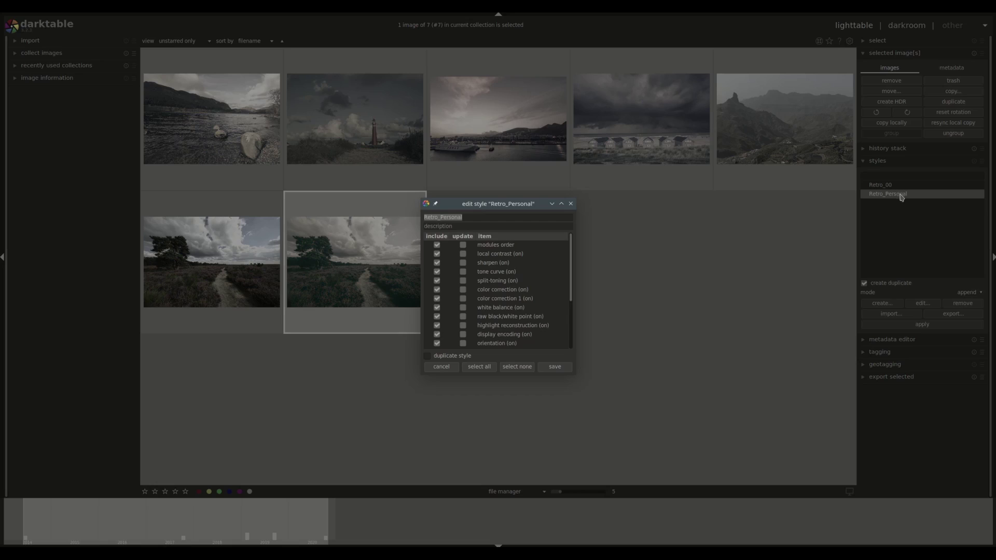
{"action": "scroll", "coordinate": [550, 262], "scroll_direction": "down", "scroll_amount": 5}
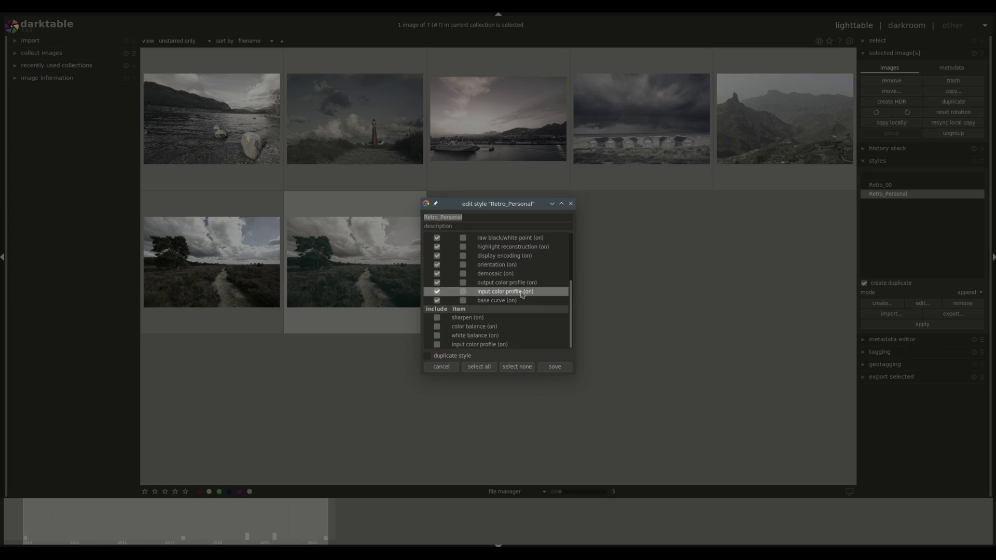
{"action": "scroll", "coordinate": [522, 294], "scroll_direction": "up", "scroll_amount": 5}
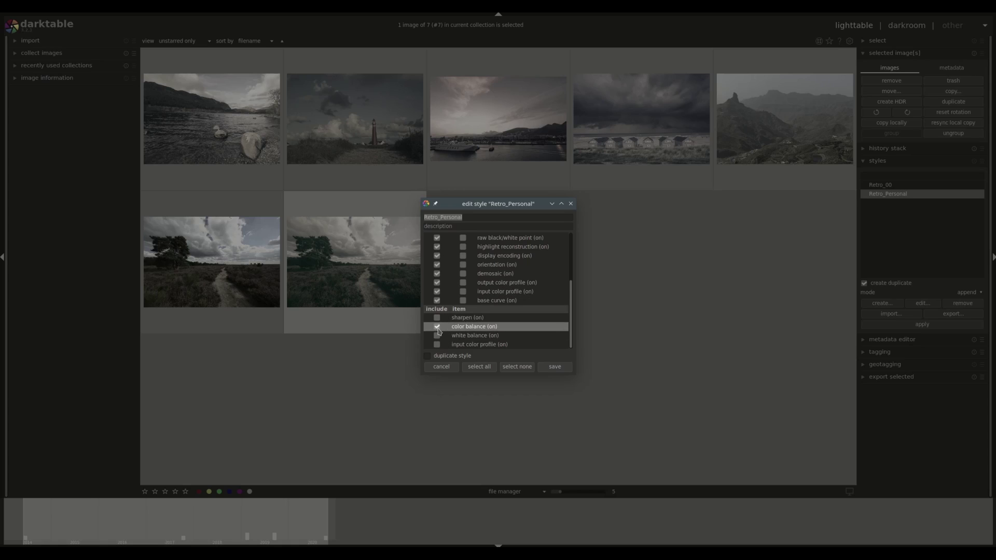
{"action": "left_click", "coordinate": [550, 368]}
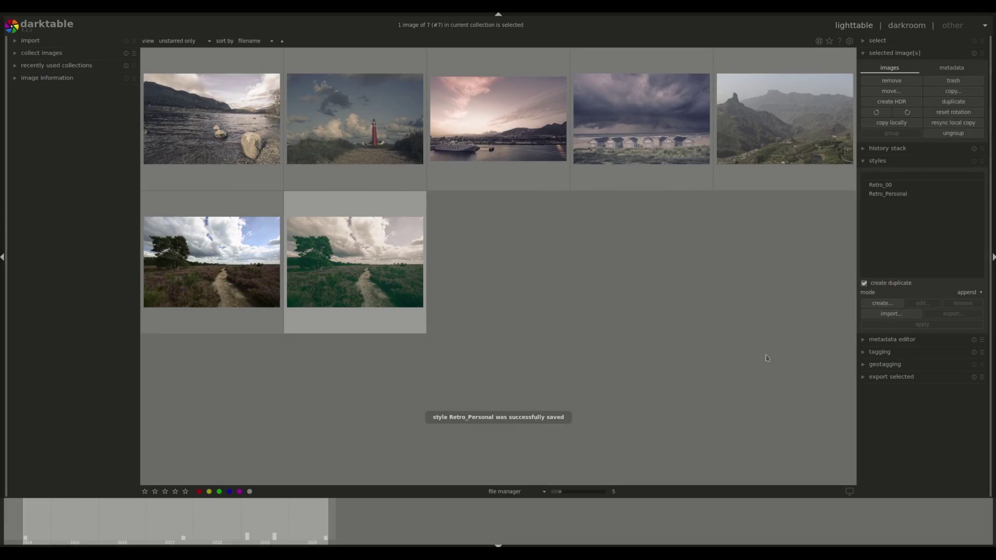
- Apply Retro_Personal to the hazy mountain photo without creating a duplicate, and inspect its color balance module in the darkroom
{"action": "left_click", "coordinate": [896, 196]}
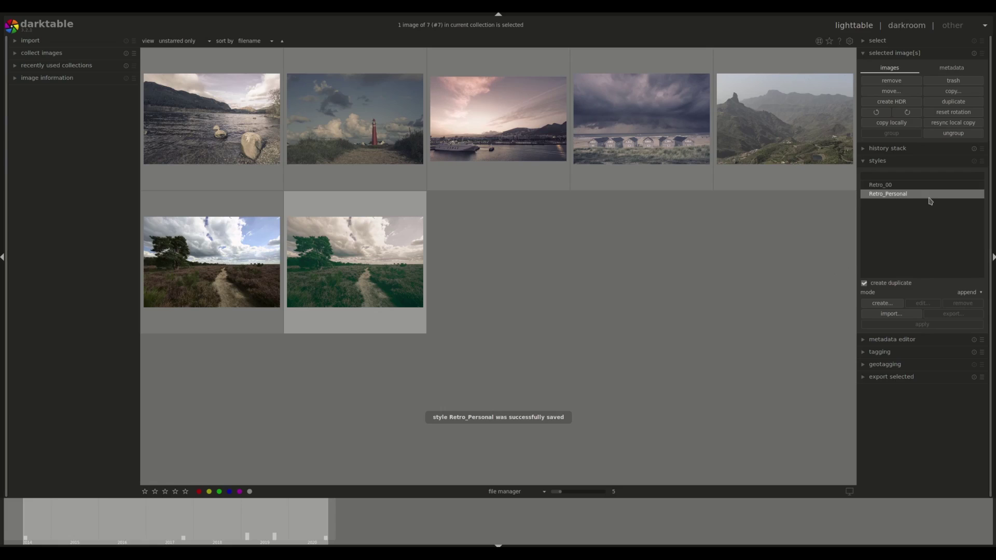
{"action": "mouse_move", "coordinate": [931, 201]}
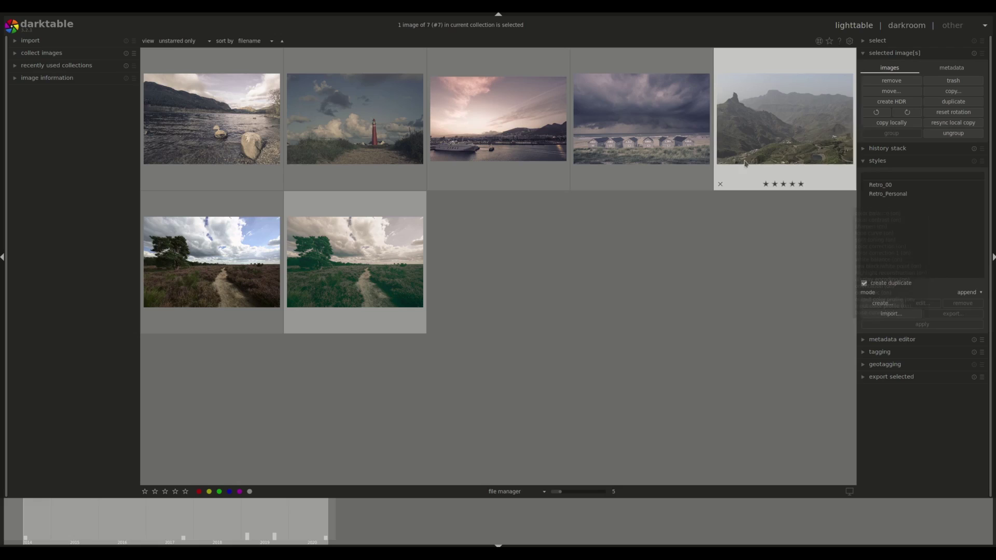
{"action": "left_click", "coordinate": [805, 121]}
{"action": "left_click", "coordinate": [890, 194]}
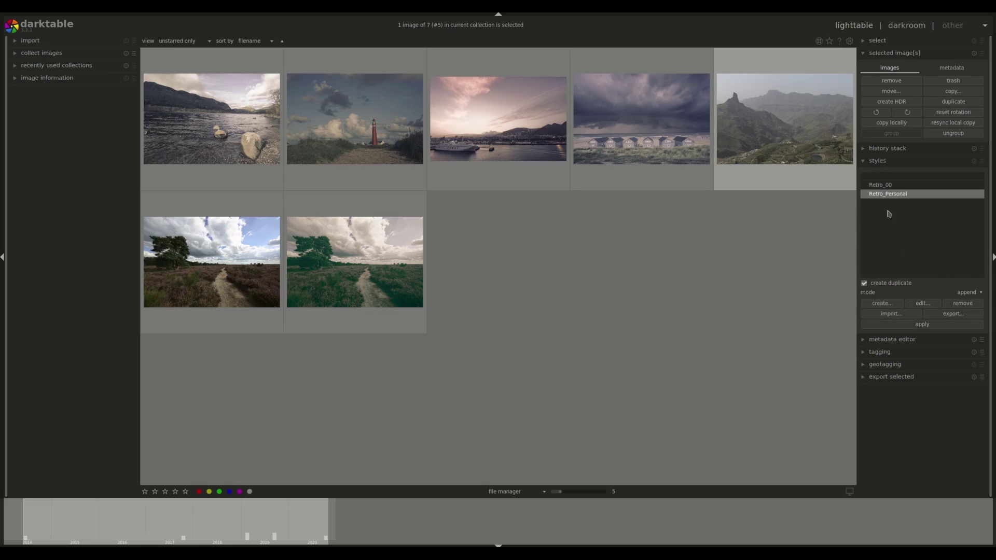
{"action": "left_click", "coordinate": [864, 284]}
{"action": "left_click", "coordinate": [911, 325]}
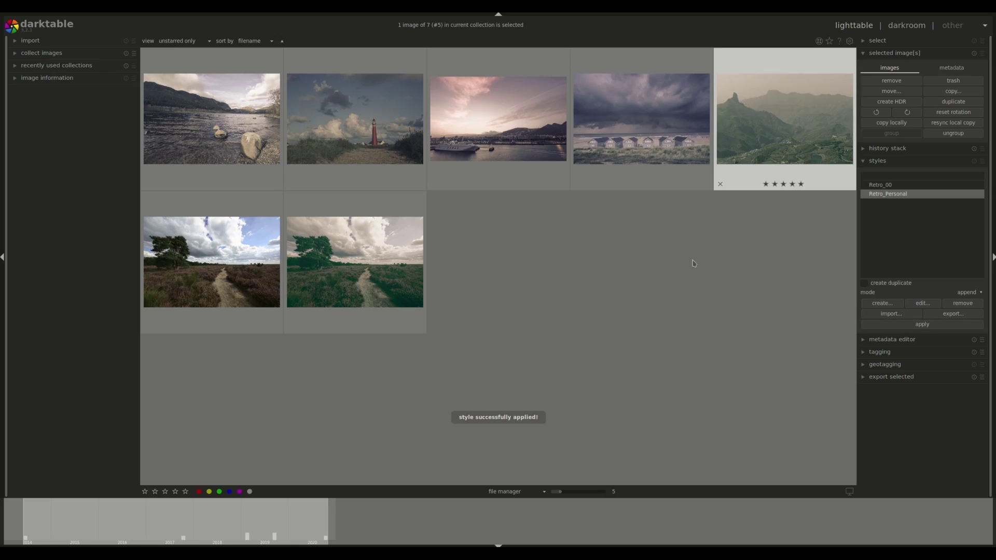
{"action": "key", "text": "d"}
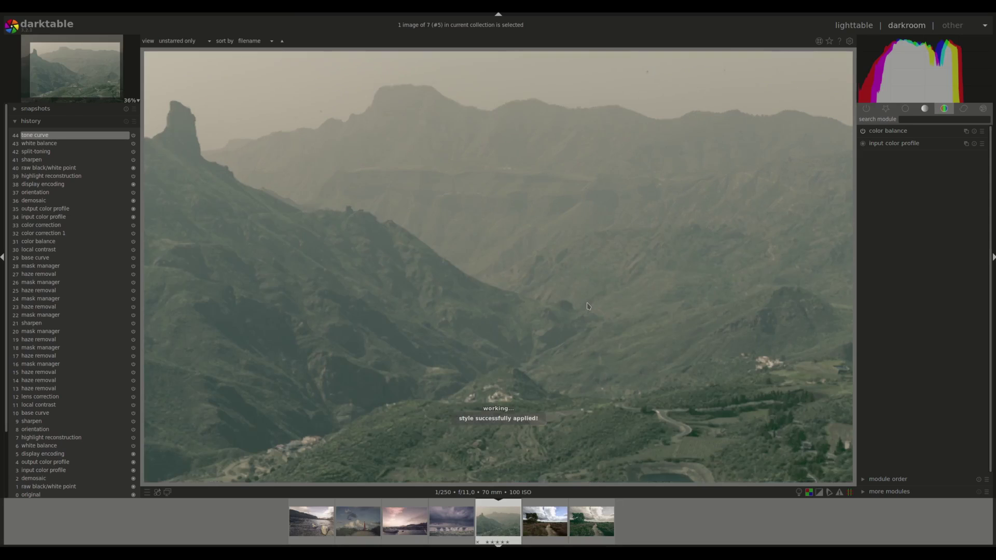
{"action": "left_click", "coordinate": [903, 134]}
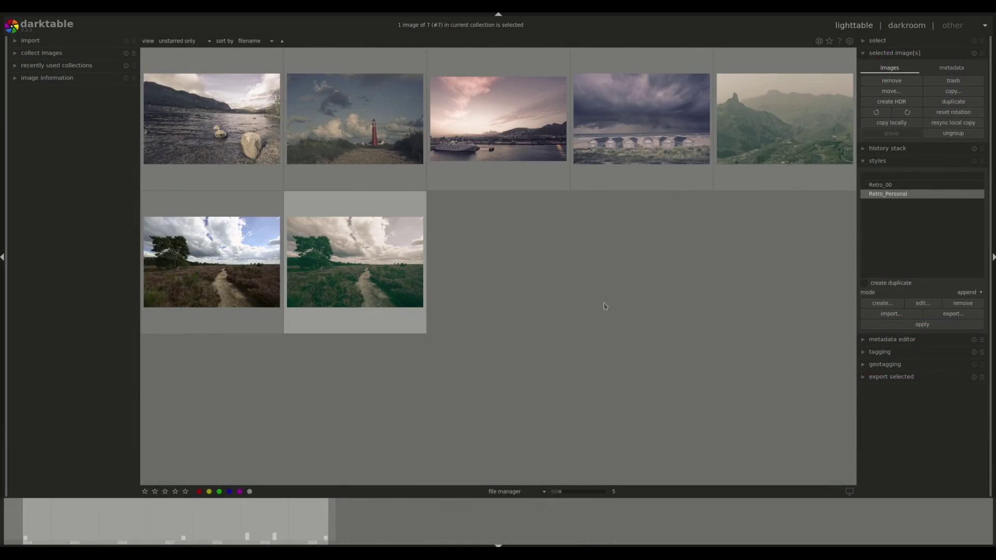
- Send the green-tinted heath path duplicate to the trash
{"action": "left_click", "coordinate": [954, 80]}
{"action": "left_click", "coordinate": [519, 302]}
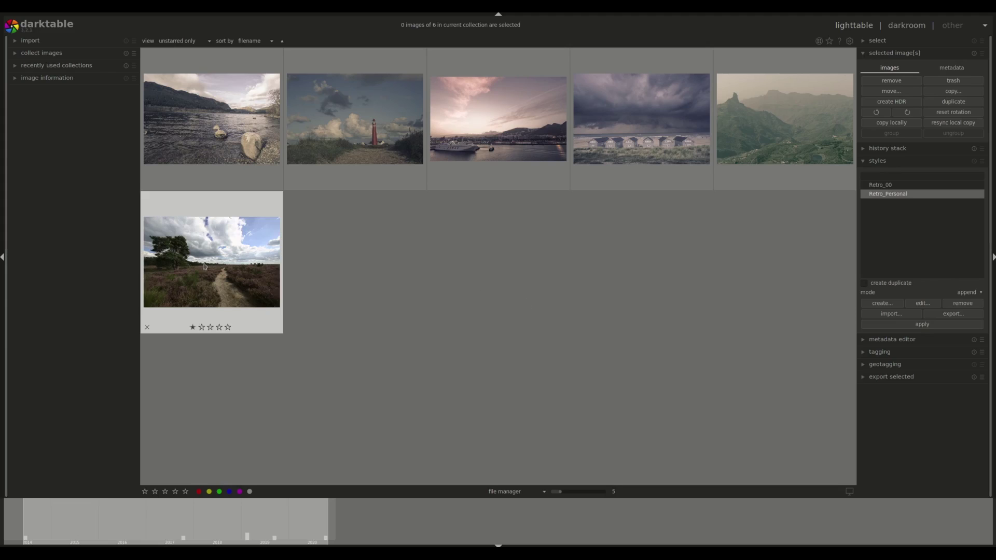
- Select the five photos from the lake to the mountains and discard their edit history
{"action": "left_click", "coordinate": [223, 130]}
{"action": "left_click", "coordinate": [780, 141], "text": "shift"}
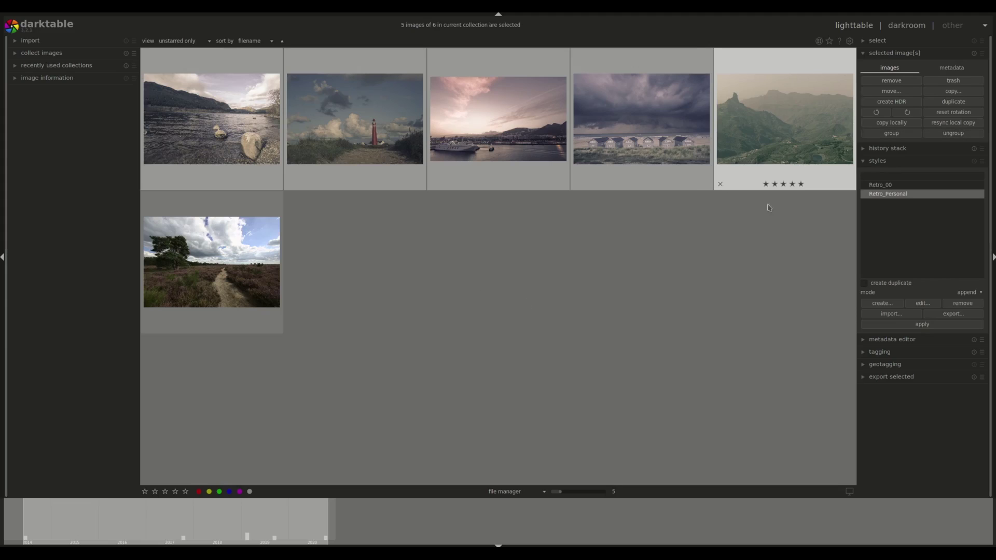
{"action": "left_click", "coordinate": [922, 197]}
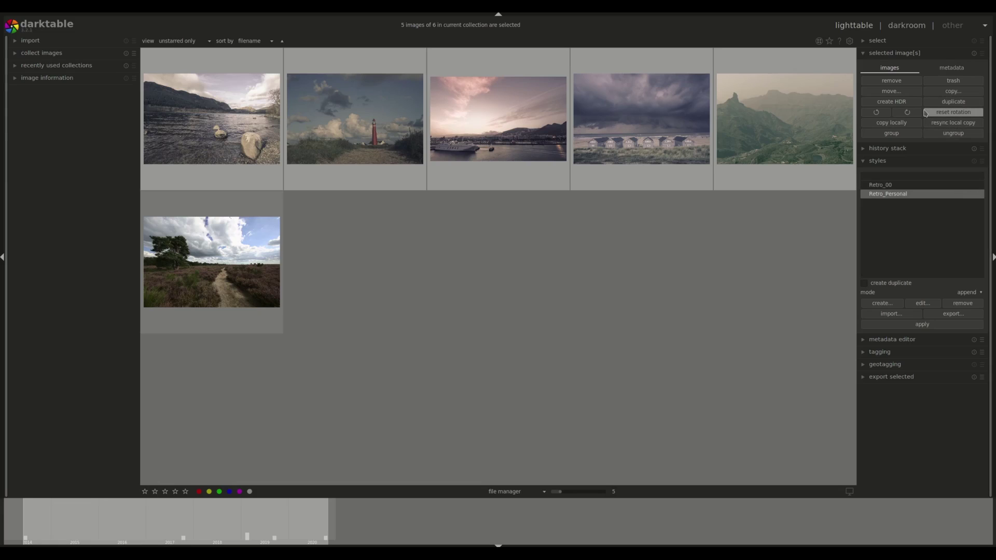
{"action": "left_click", "coordinate": [884, 149]}
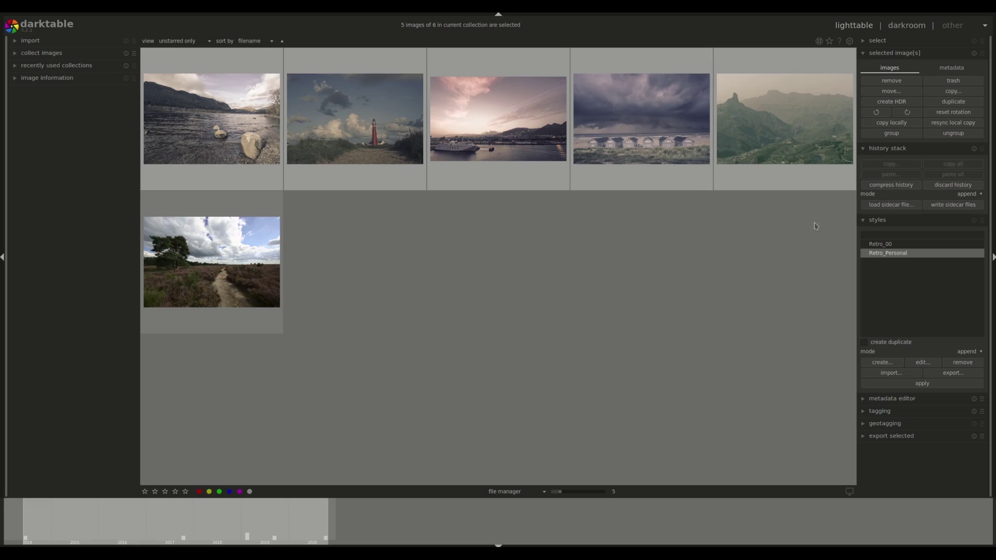
{"action": "left_click", "coordinate": [953, 185]}
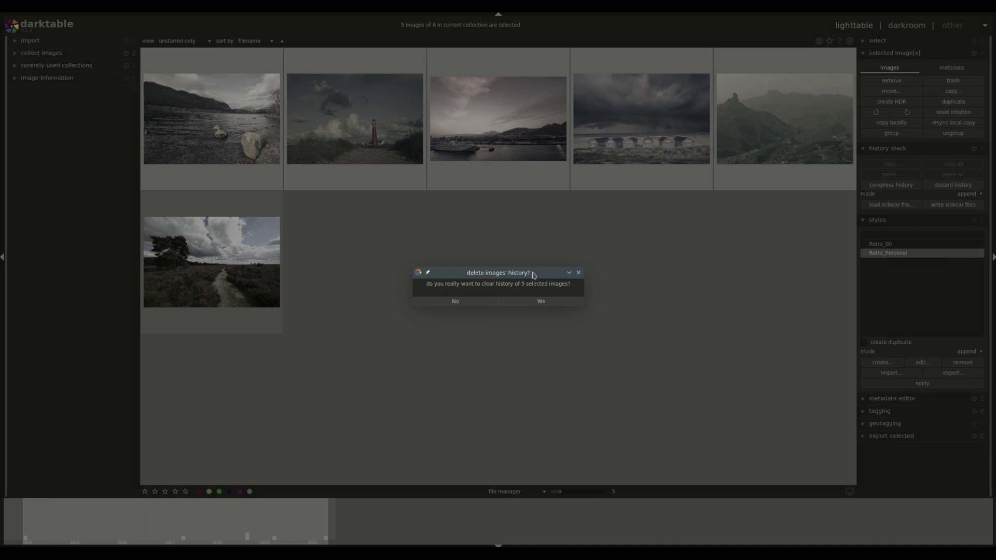
{"action": "left_click", "coordinate": [533, 301]}
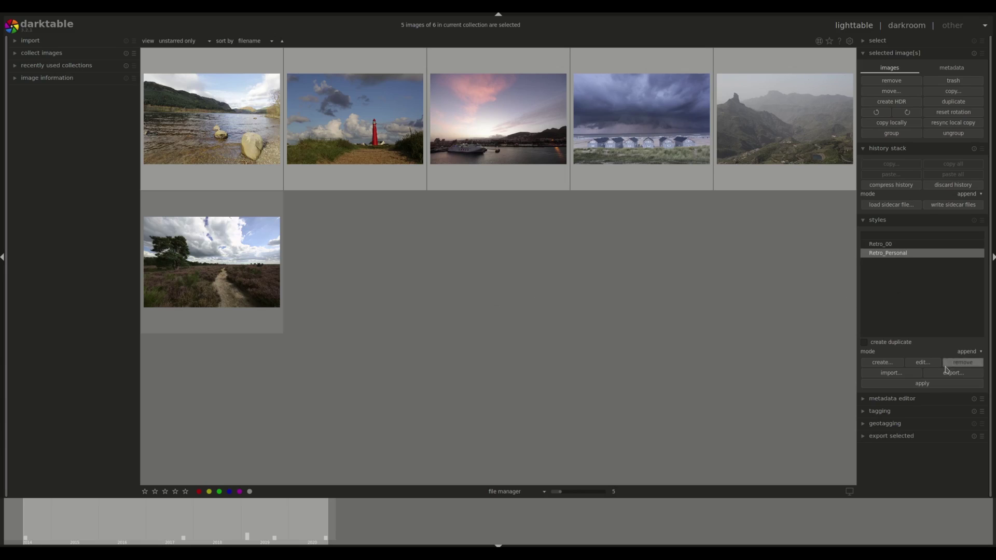
- Remove the Retro_Personal style and select Retro_00 in the style list
{"action": "left_click", "coordinate": [966, 366]}
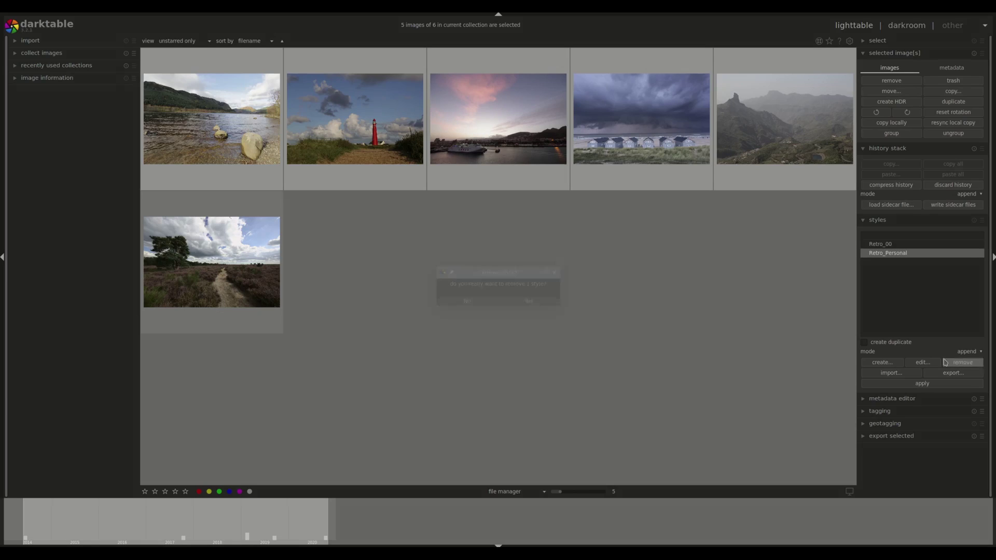
{"action": "left_click", "coordinate": [526, 306]}
{"action": "left_click", "coordinate": [897, 245]}
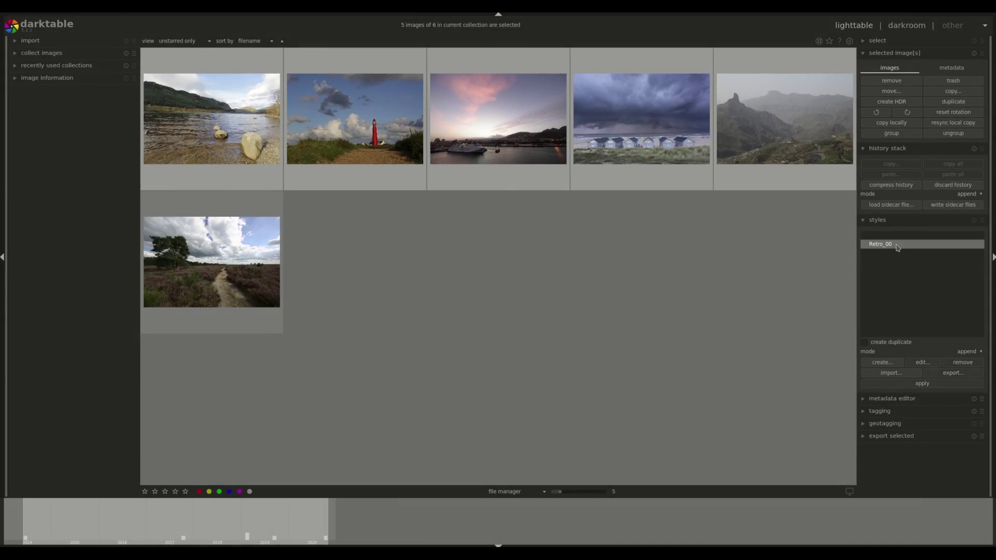